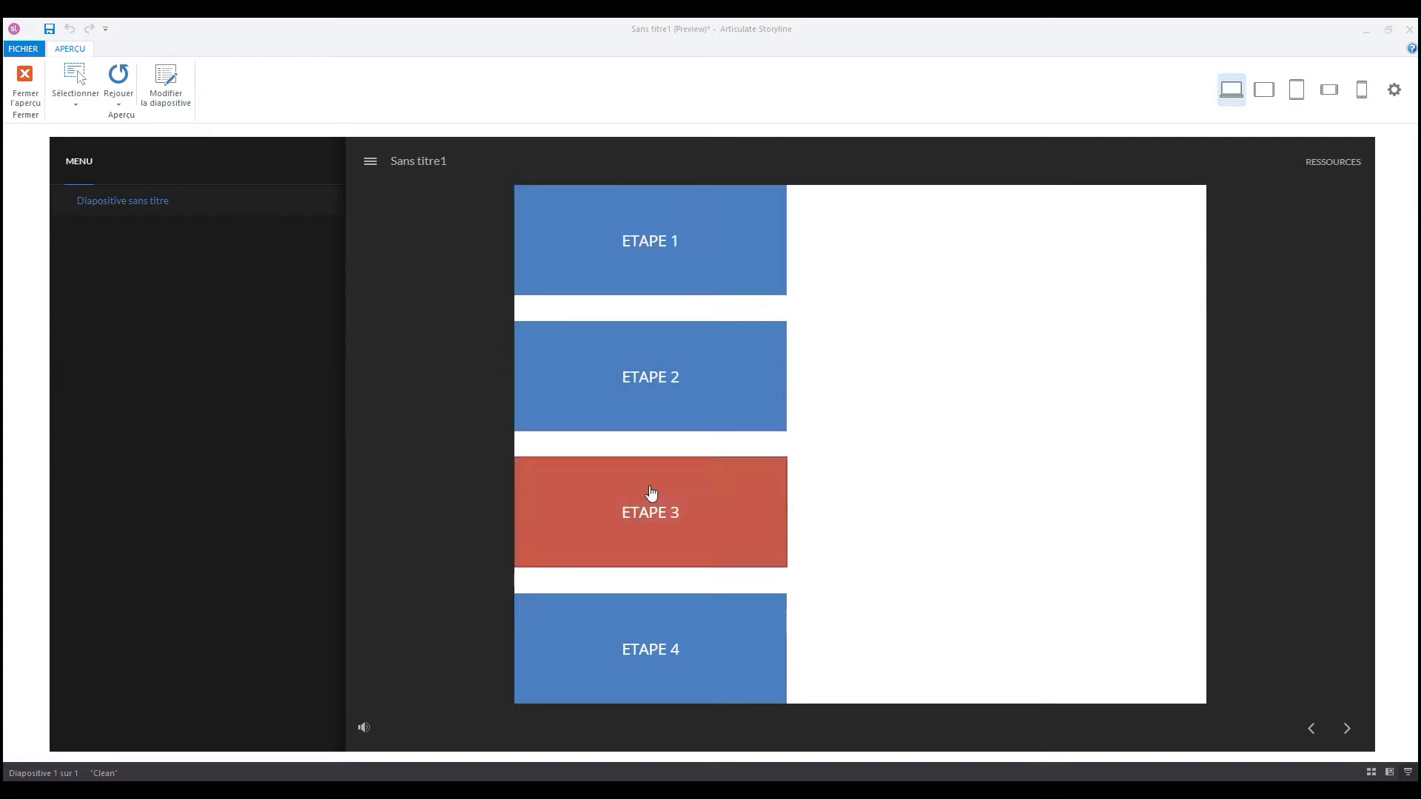
# Step: Test the previewed slide by opening the ETAPE 1 to ETAPE 4 sections in turn and revisiting them to check the button states
pyautogui.click(660, 239)
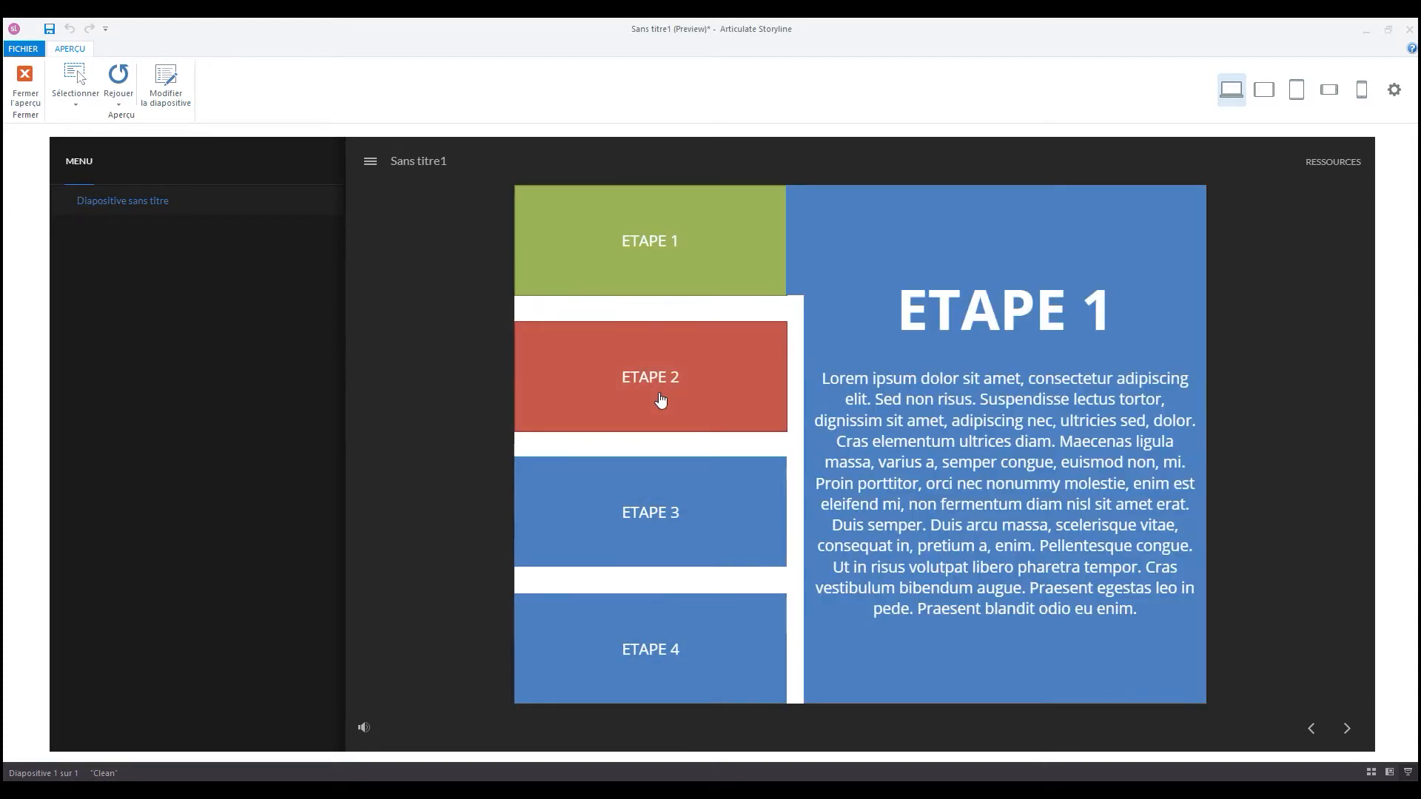
pyautogui.click(661, 399)
pyautogui.click(669, 512)
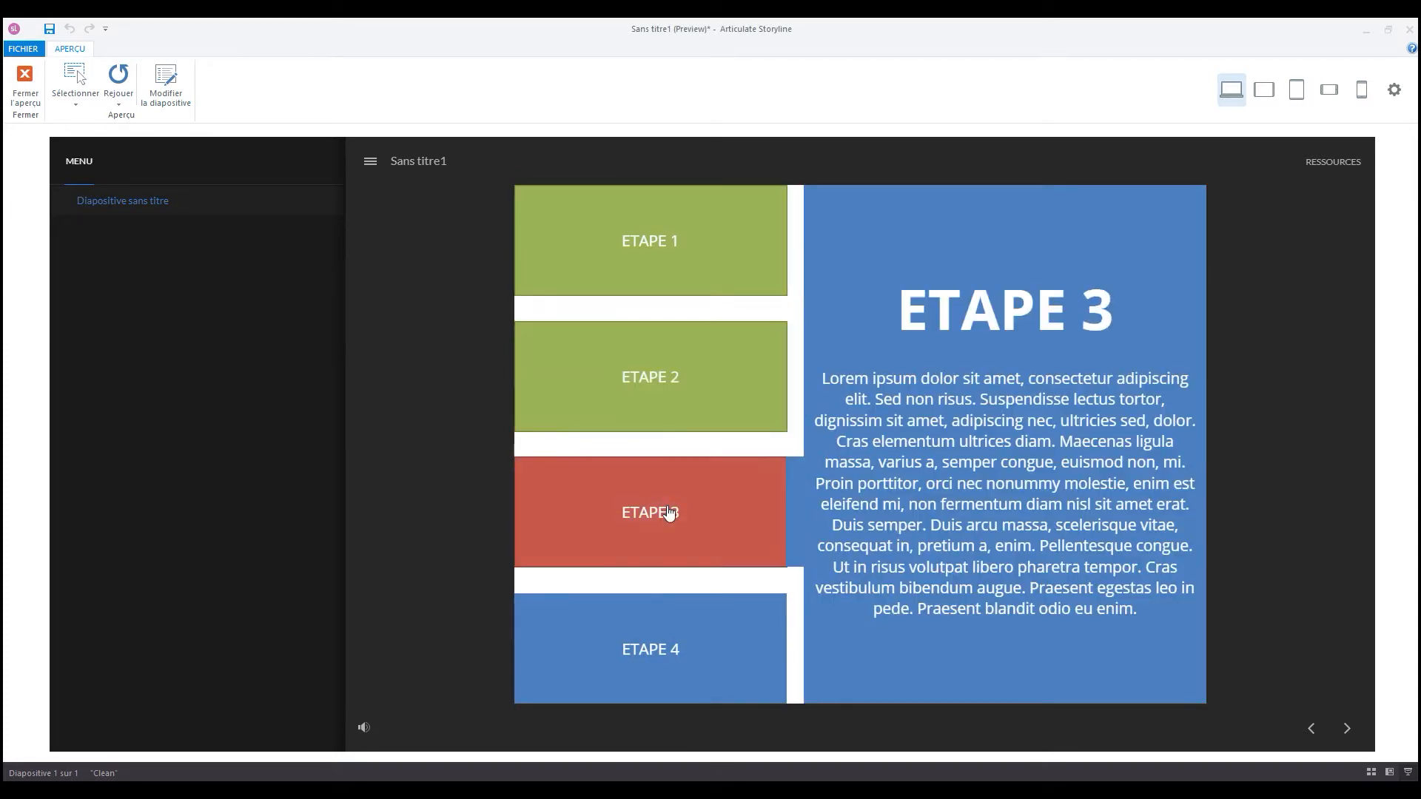
pyautogui.click(678, 646)
pyautogui.click(673, 266)
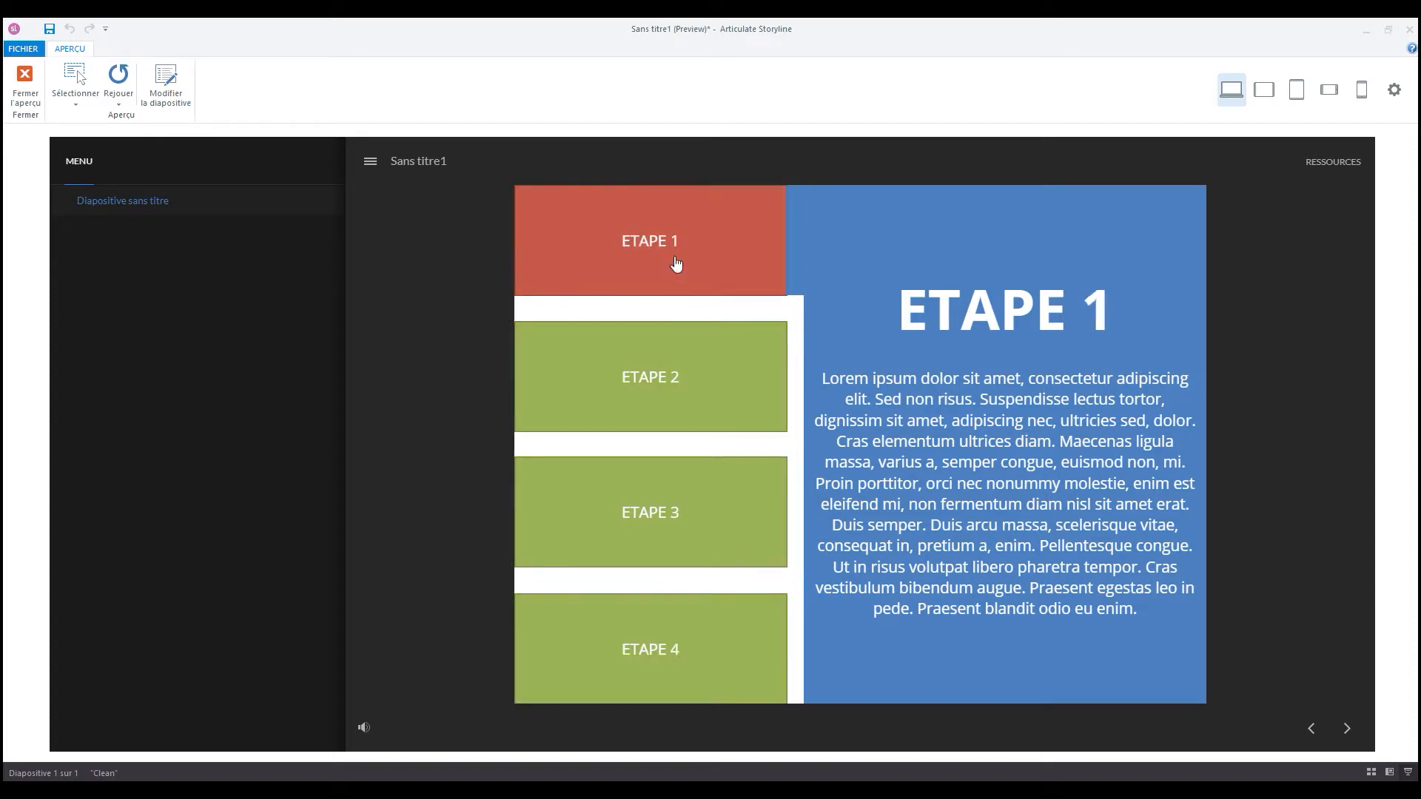
pyautogui.click(642, 364)
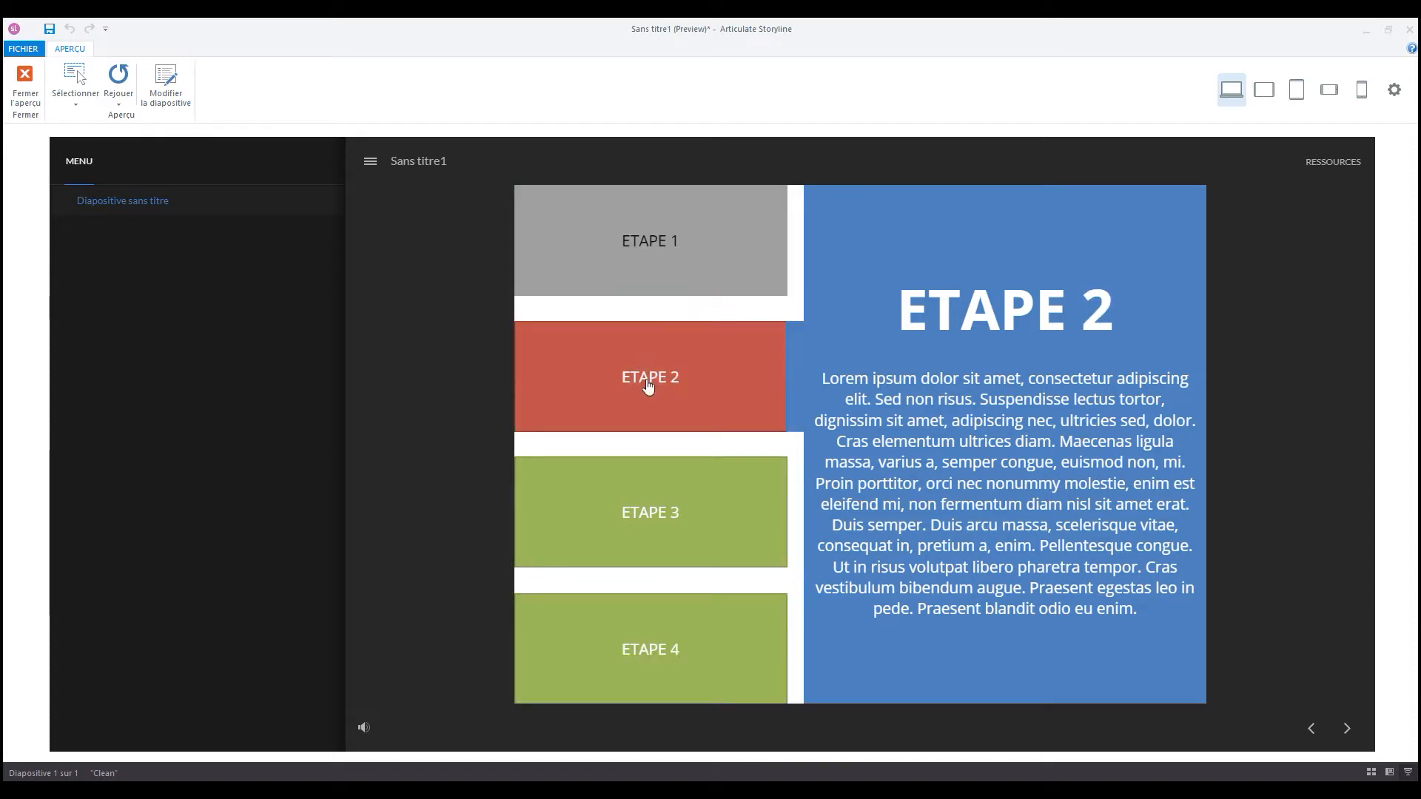
pyautogui.click(673, 499)
pyautogui.click(671, 646)
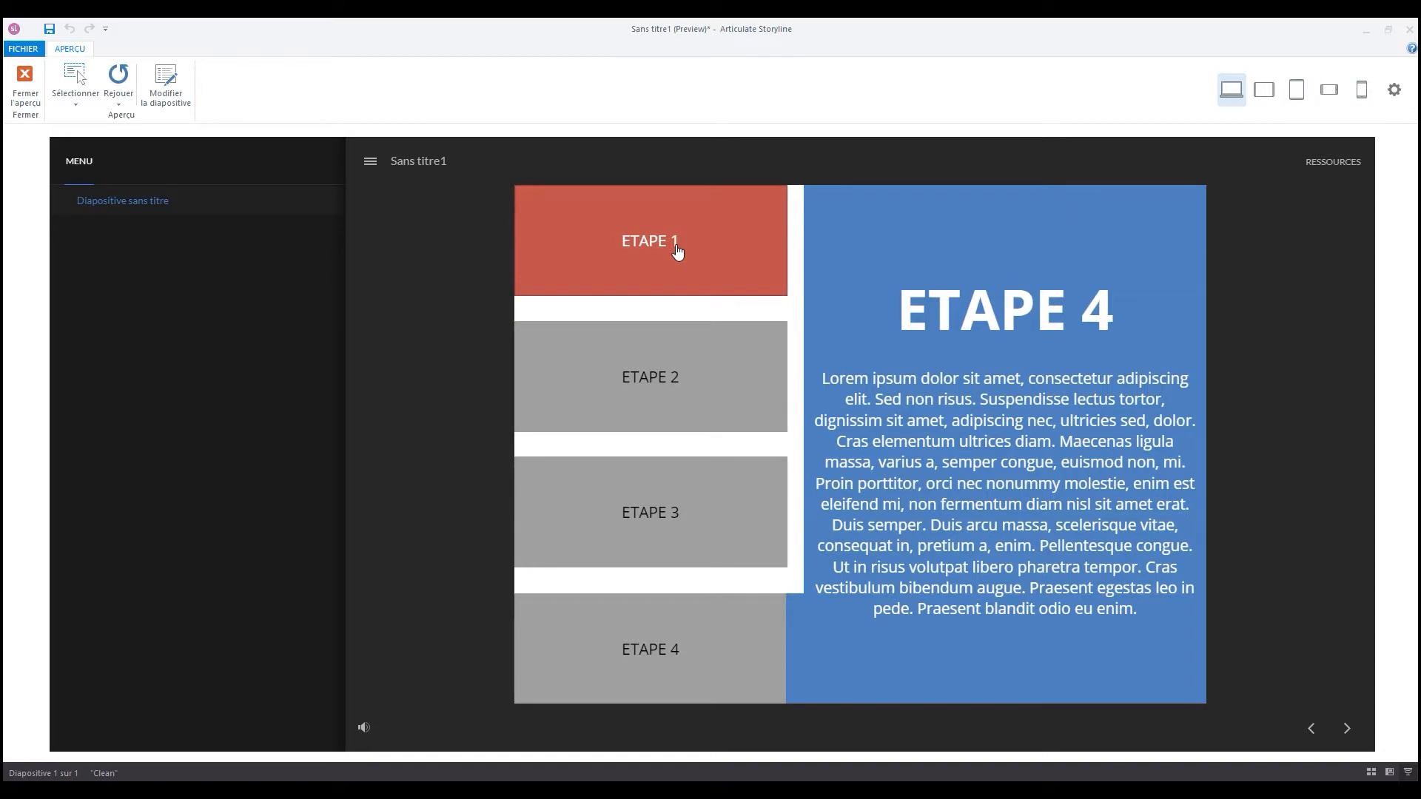
pyautogui.click(678, 251)
pyautogui.click(682, 368)
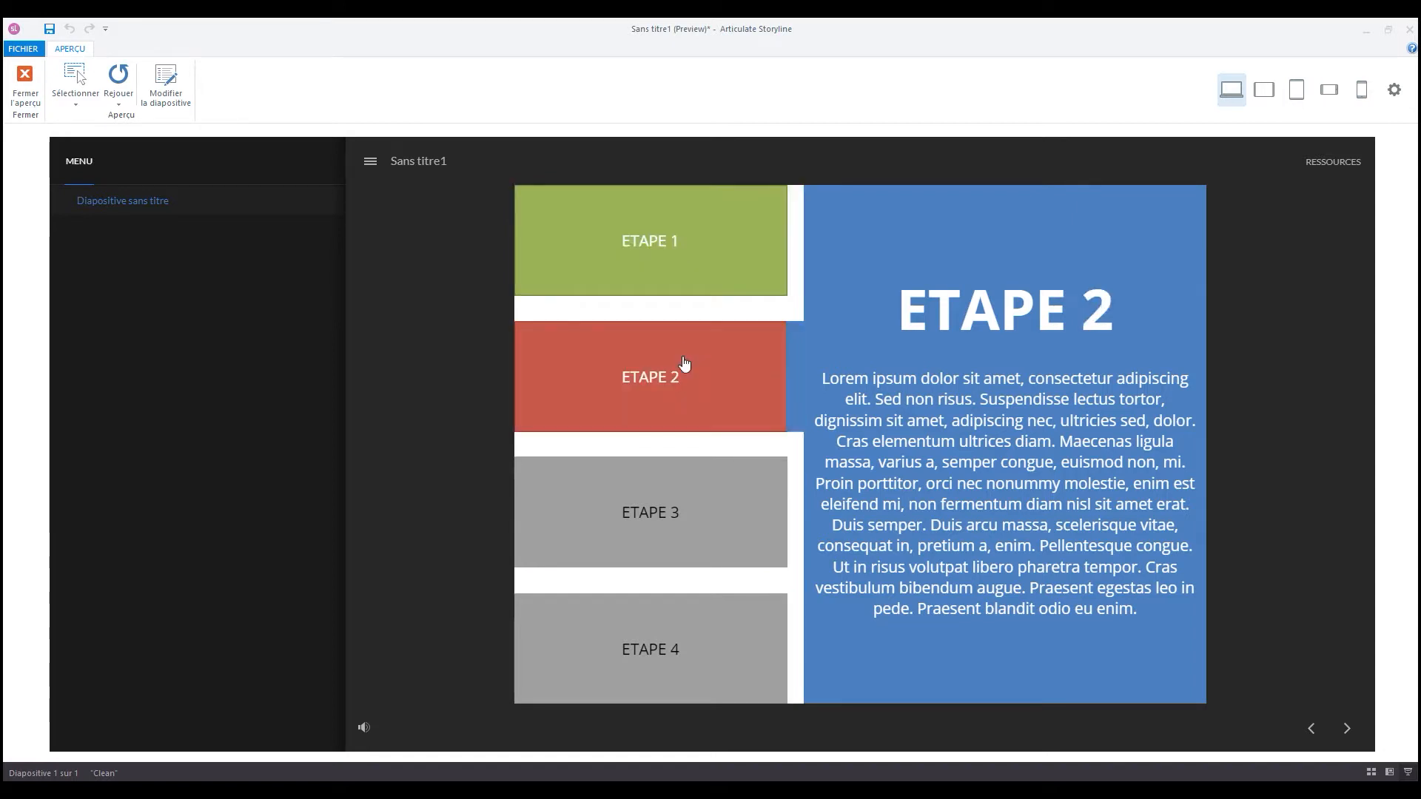
pyautogui.click(673, 512)
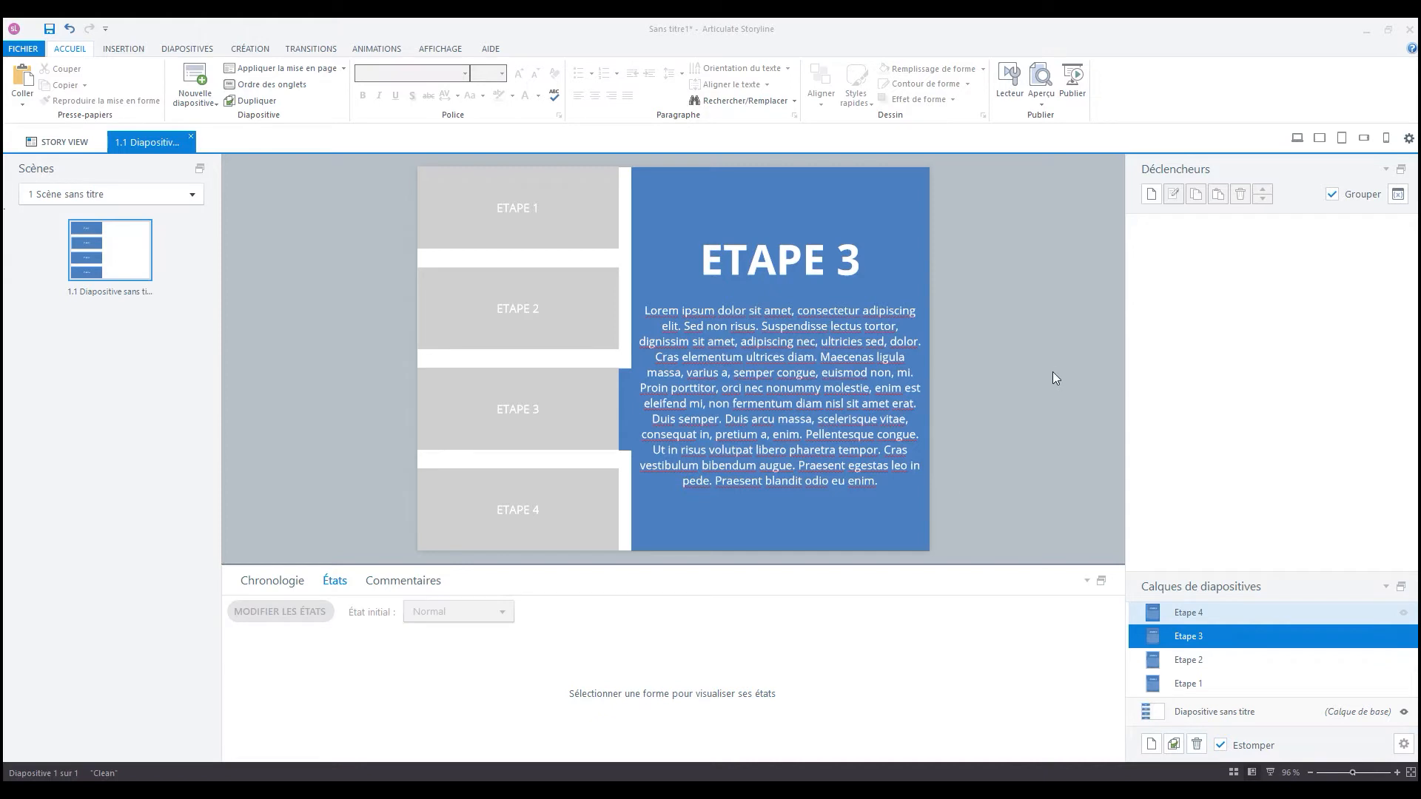
# Step: Add a blank slide and draw a blue rectangle of about 256 × 124 px in the slide's upper-left corner
pyautogui.click(190, 80)
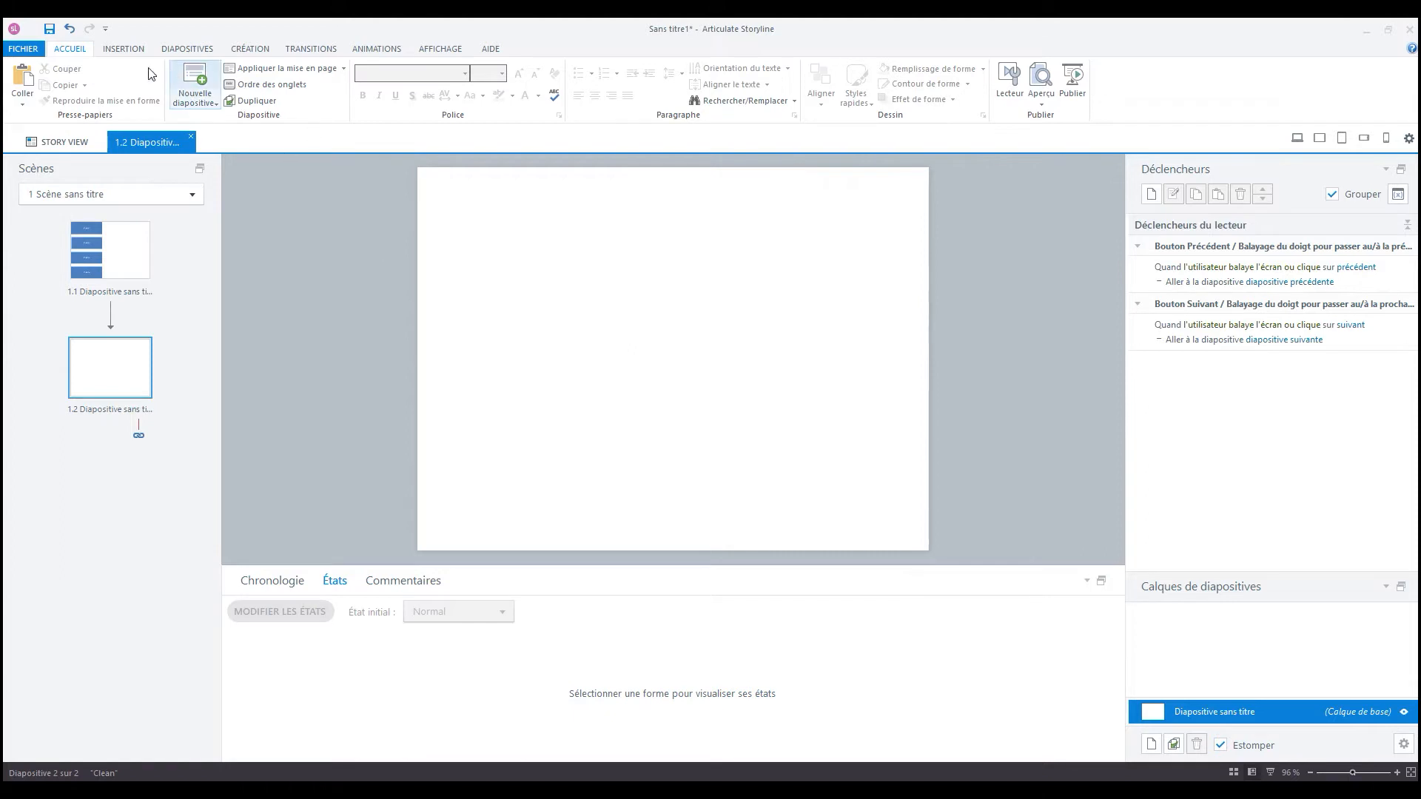
pyautogui.click(131, 51)
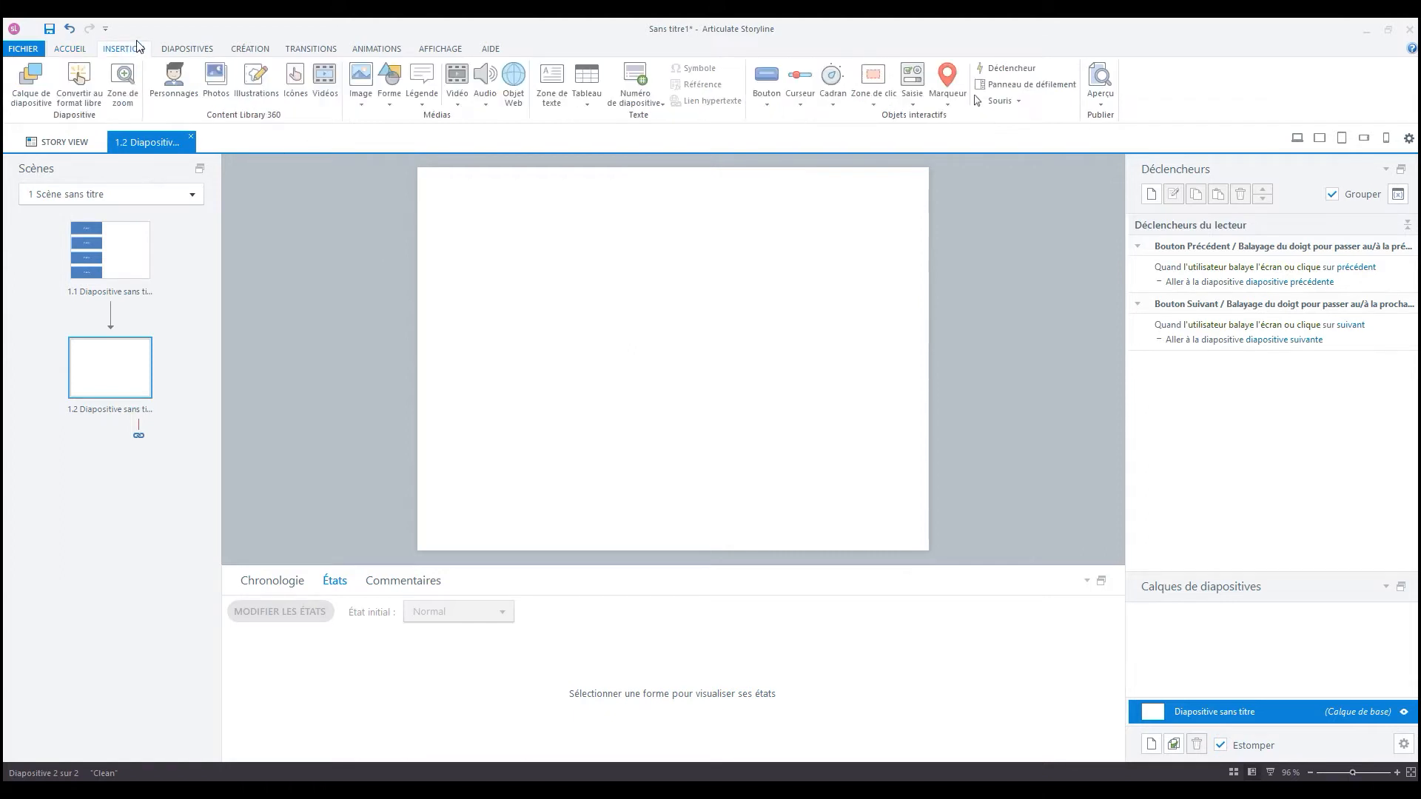
pyautogui.click(392, 92)
pyautogui.click(385, 162)
pyautogui.click(578, 263)
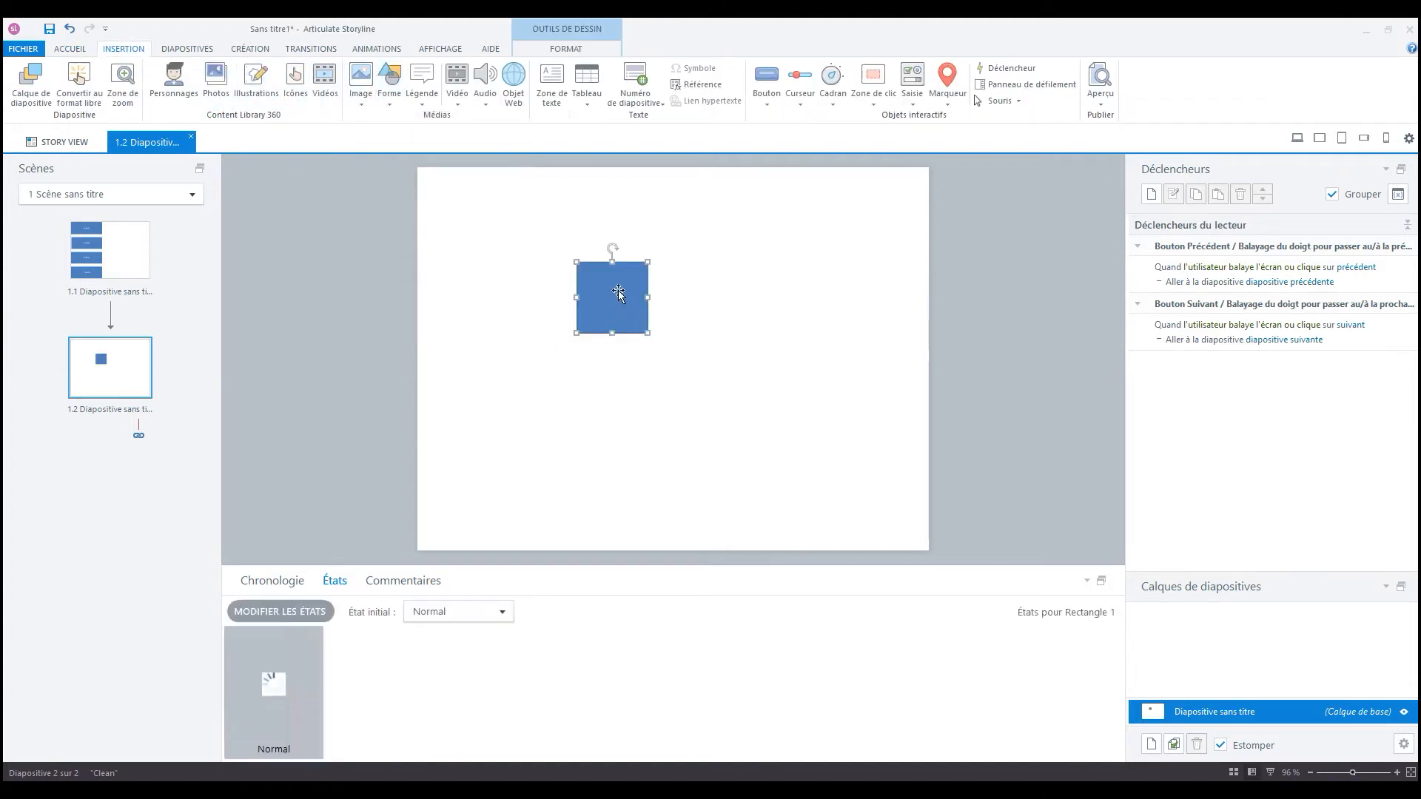
pyautogui.moveTo(618, 293); pyautogui.dragTo(600, 204)
pyautogui.moveTo(509, 239); pyautogui.dragTo(508, 255)
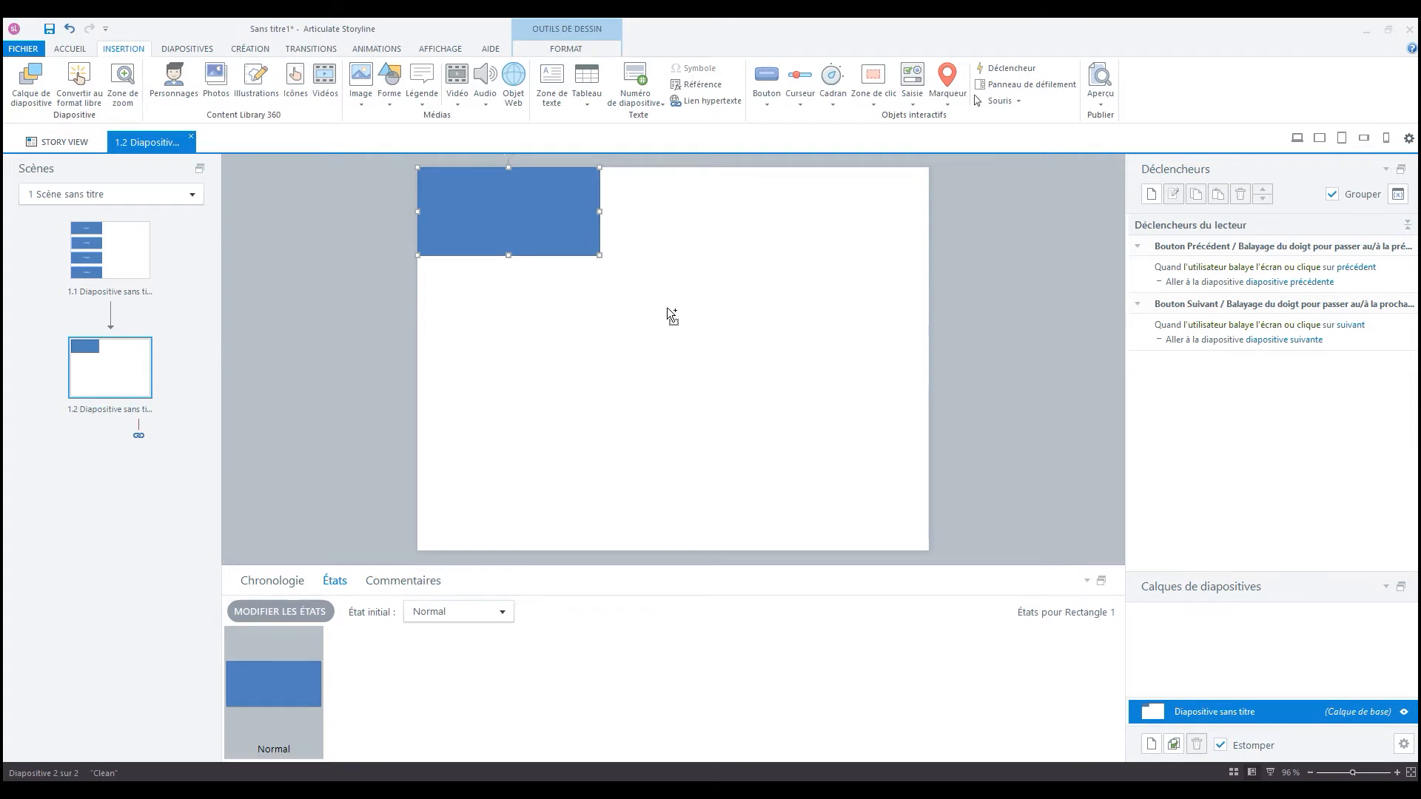
# Step: Duplicate the rectangle three times and stack the copies below it, with the last one against the slide's lower edge
pyautogui.hotkey('ctrl', 'd')
pyautogui.moveTo(553, 215); pyautogui.dragTo(537, 513)
pyautogui.hotkey('ctrl', 'd')
pyautogui.hotkey('ctrl', 'd')
pyautogui.moveTo(531, 433); pyautogui.dragTo(531, 415)
pyautogui.moveTo(567, 485); pyautogui.dragTo(577, 497)
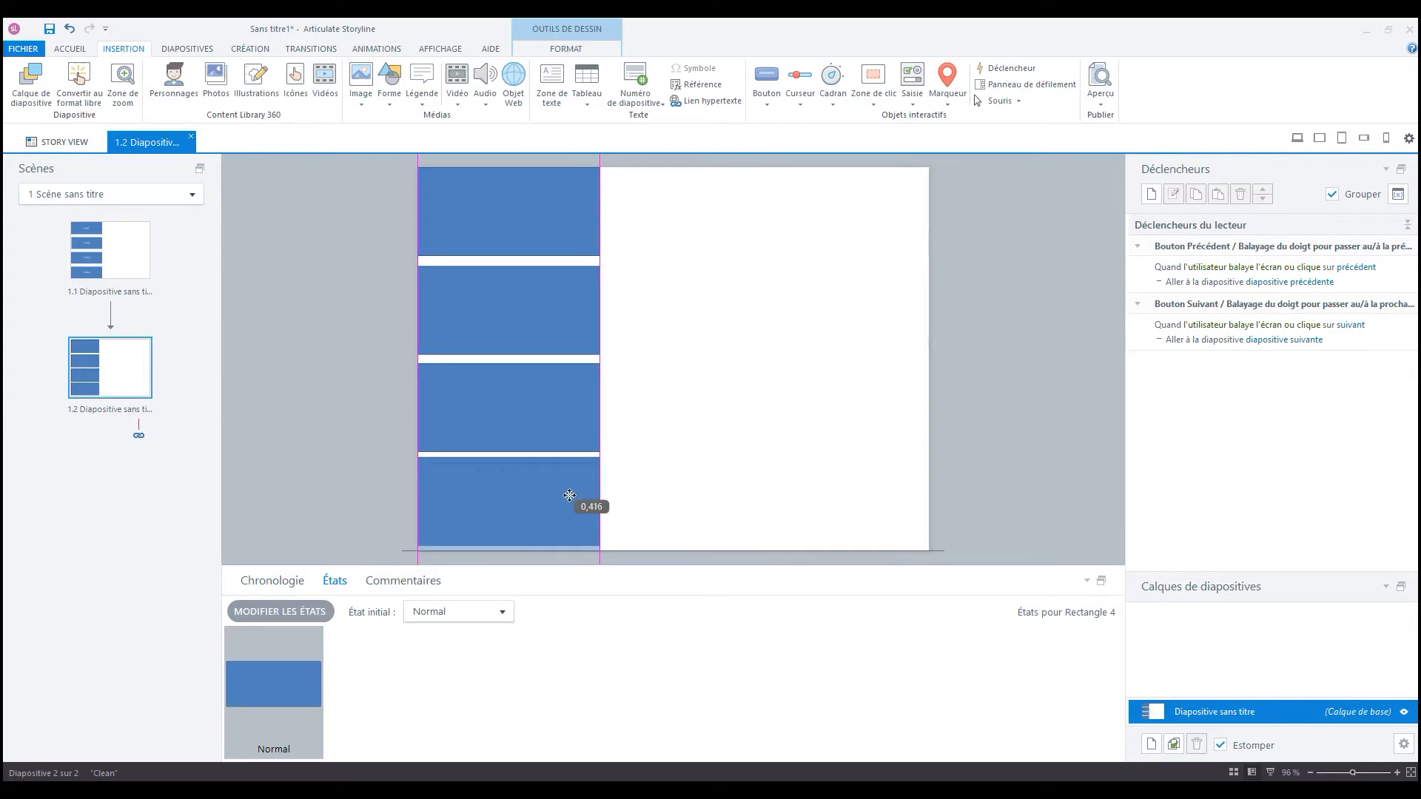
# Step: Distribute the four stacked rectangles evenly in the vertical direction
pyautogui.moveTo(346, 163); pyautogui.dragTo(657, 632)
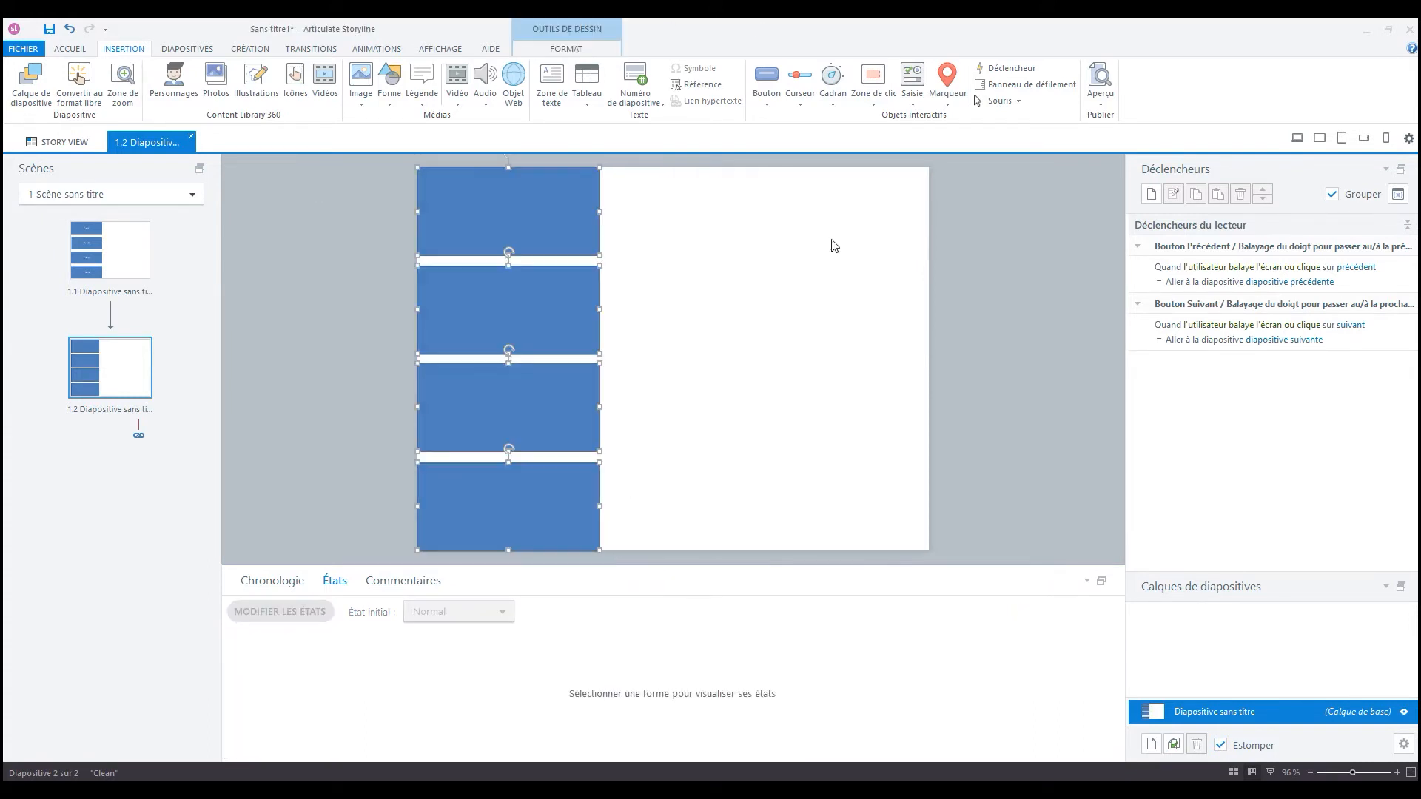
pyautogui.click(567, 49)
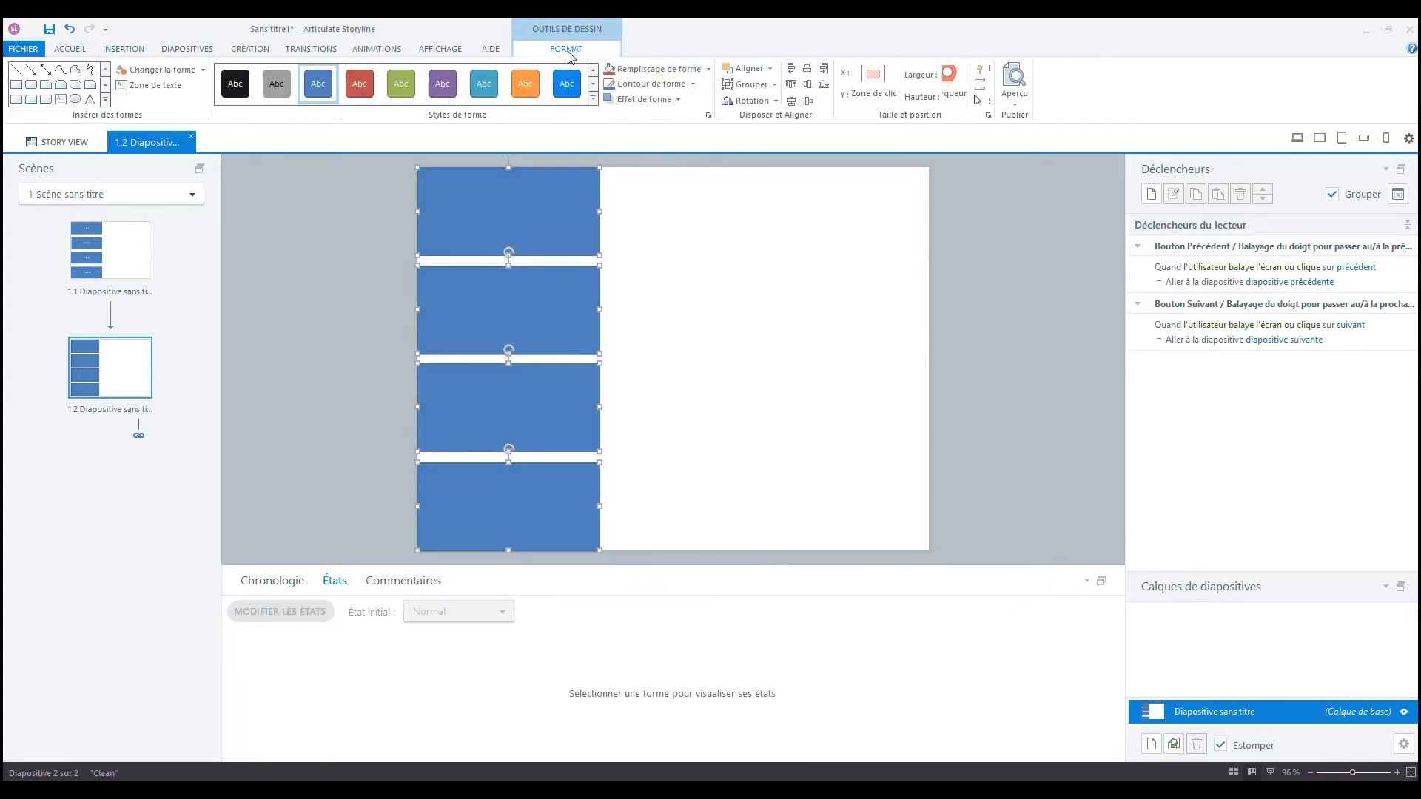
pyautogui.click(791, 100)
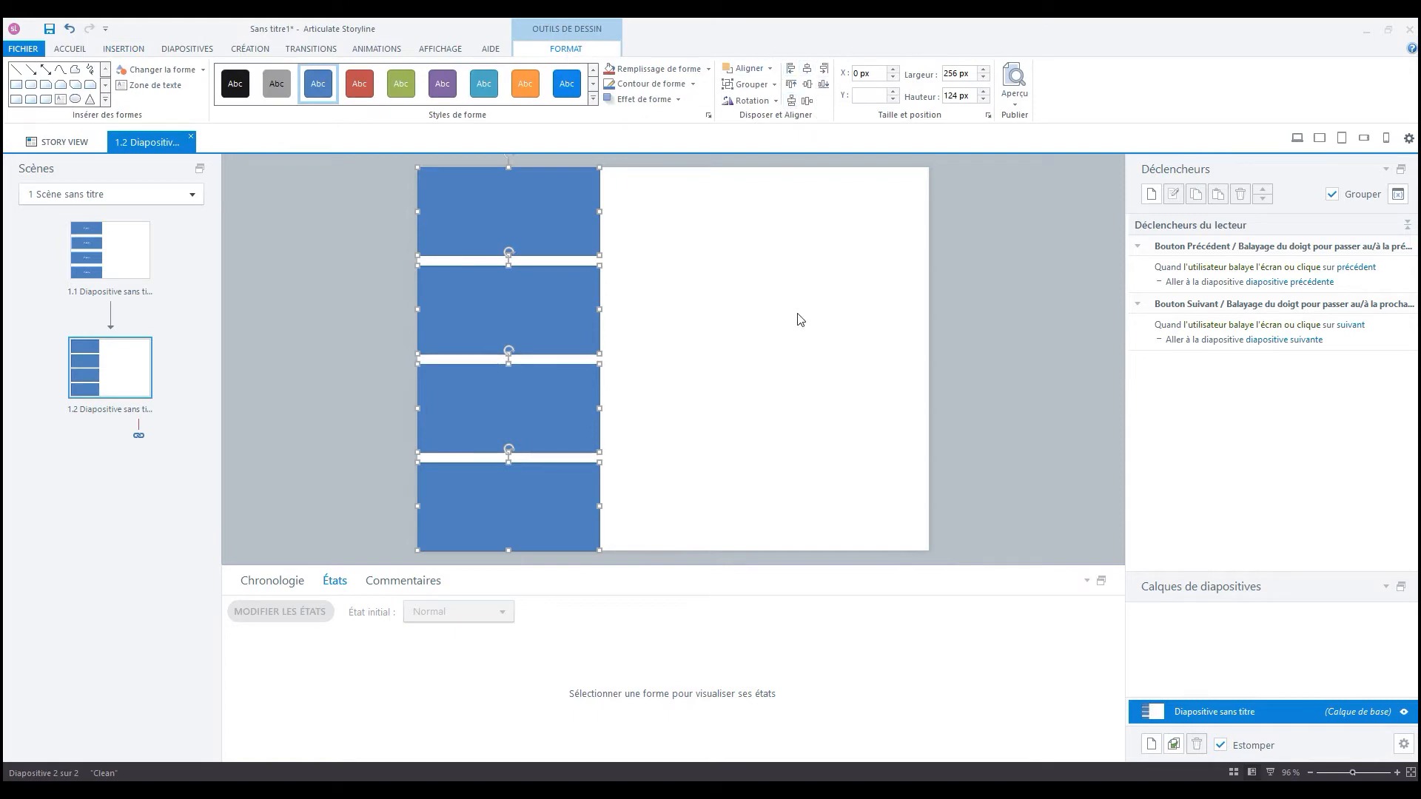
pyautogui.click(331, 329)
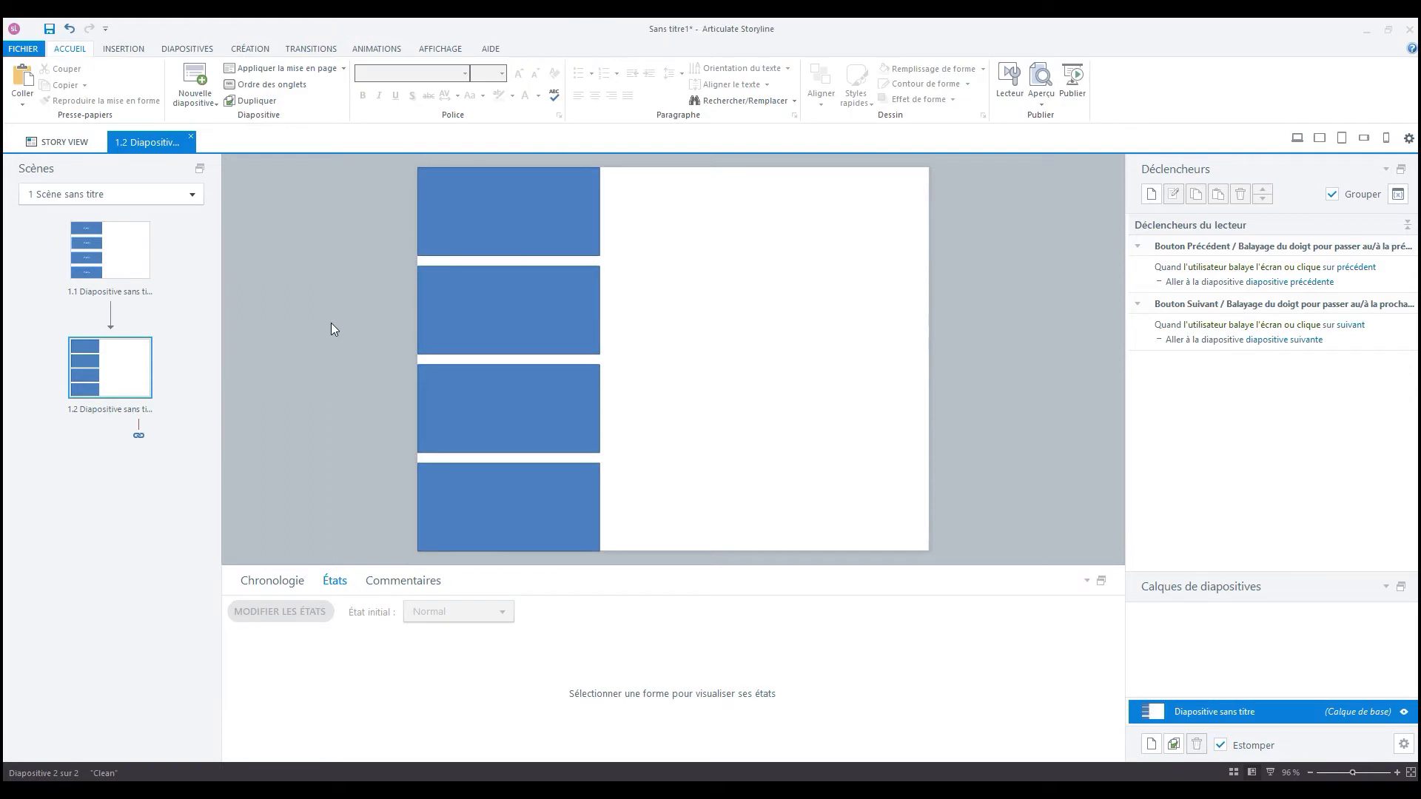
# Step: Label the four rectangles from top to bottom ETAPE 1, ETAPE 2, ETAPE 3 and ETAPE 4
pyautogui.click(522, 206)
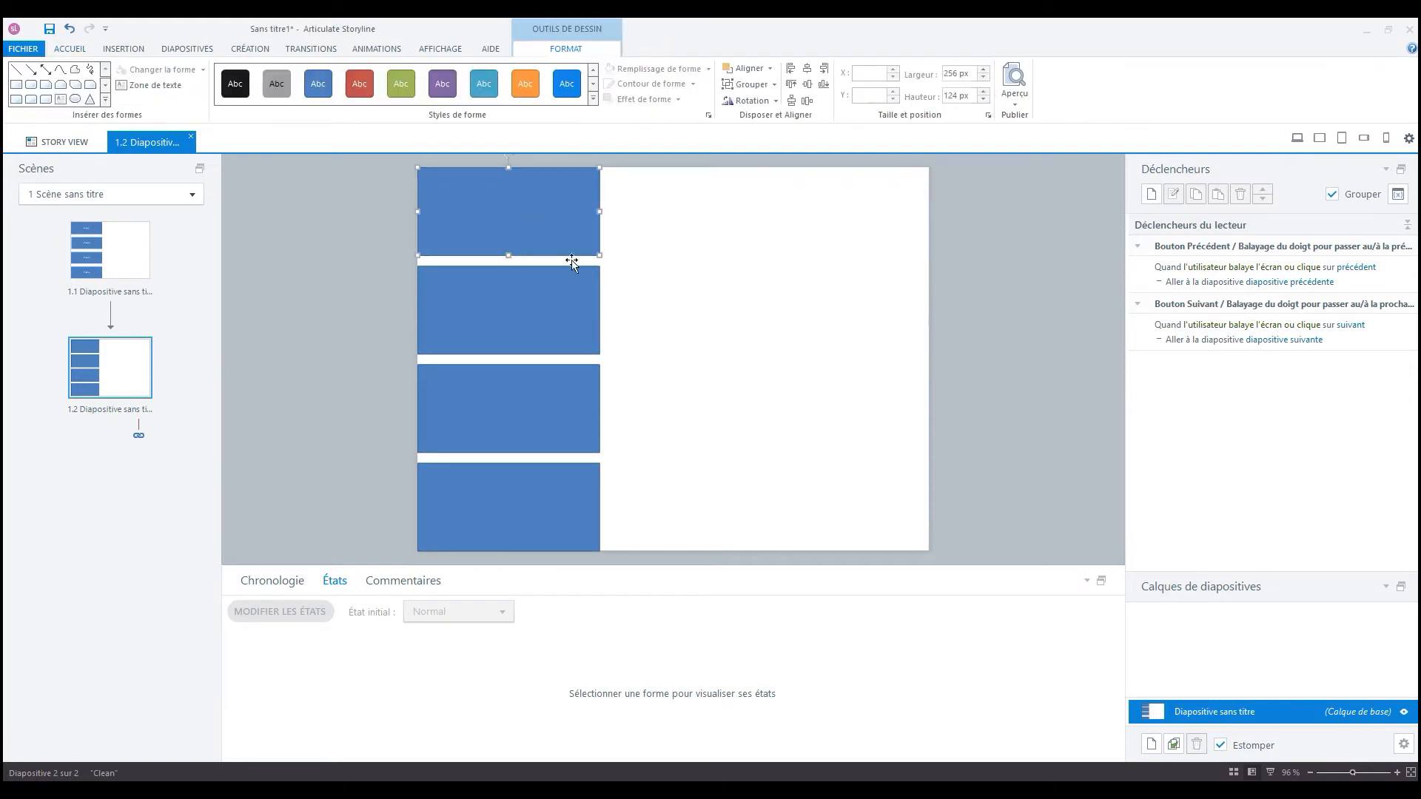
pyautogui.write('E')
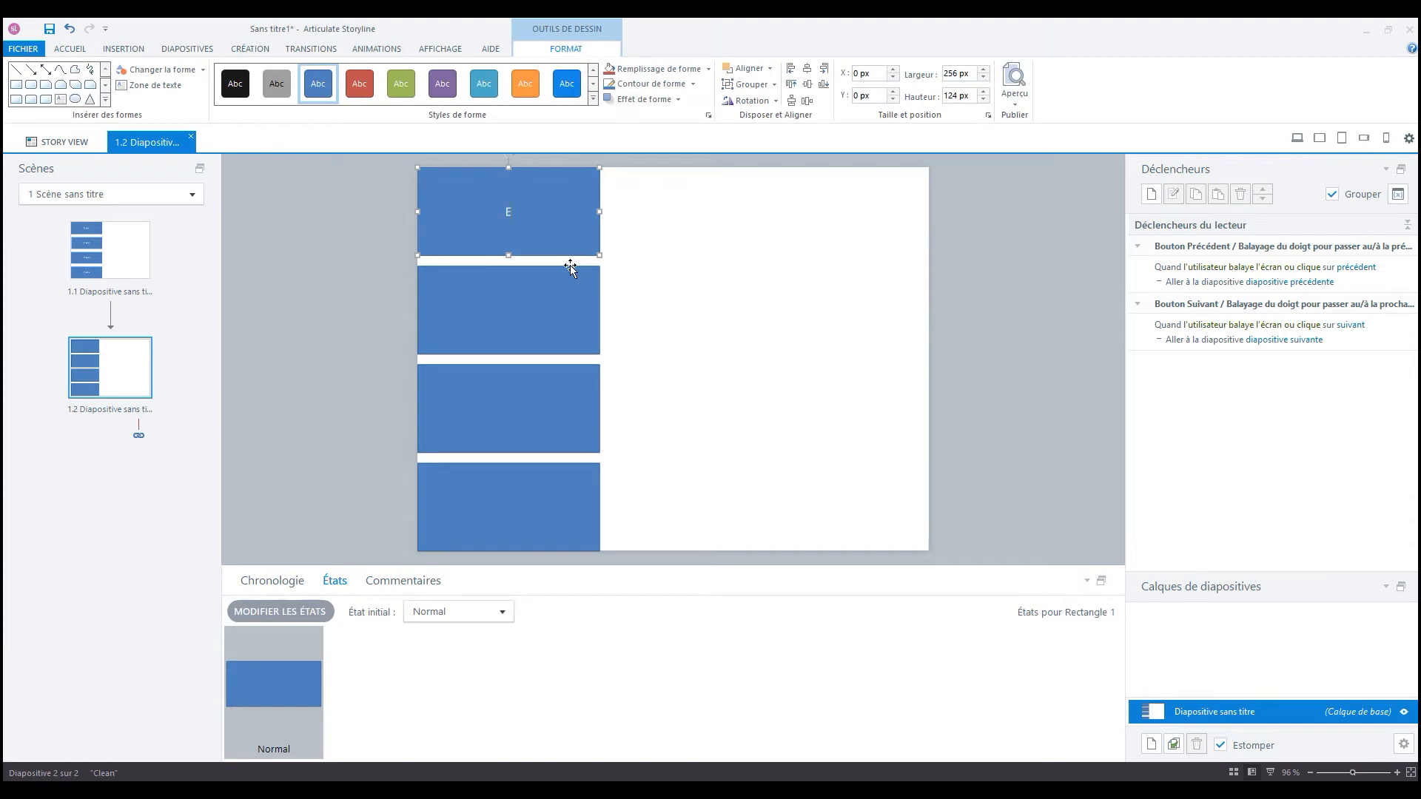
pyautogui.write('TAPE 1')
pyautogui.click(526, 307)
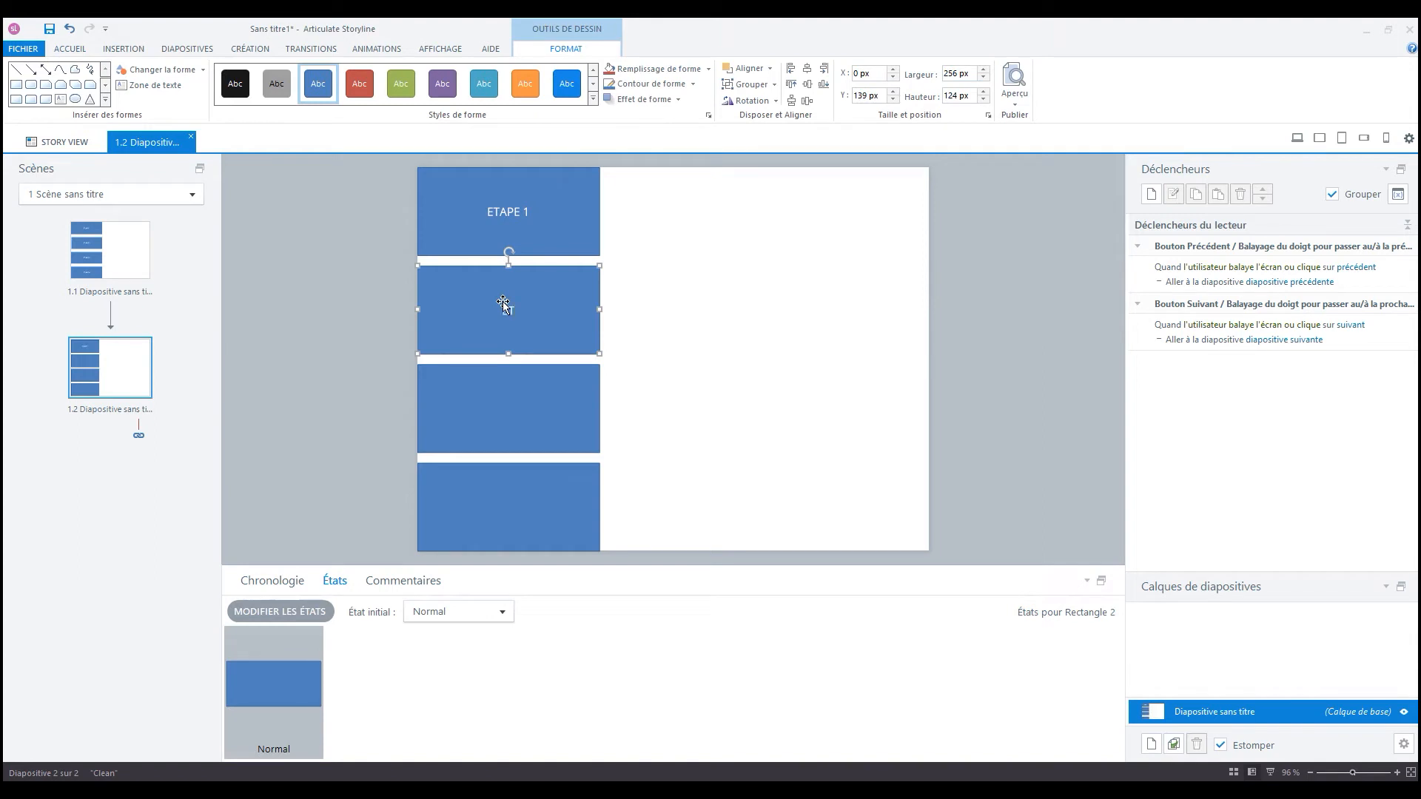
pyautogui.write('ETAPE 2')
pyautogui.click(507, 410)
pyautogui.write('ETAPE 3')
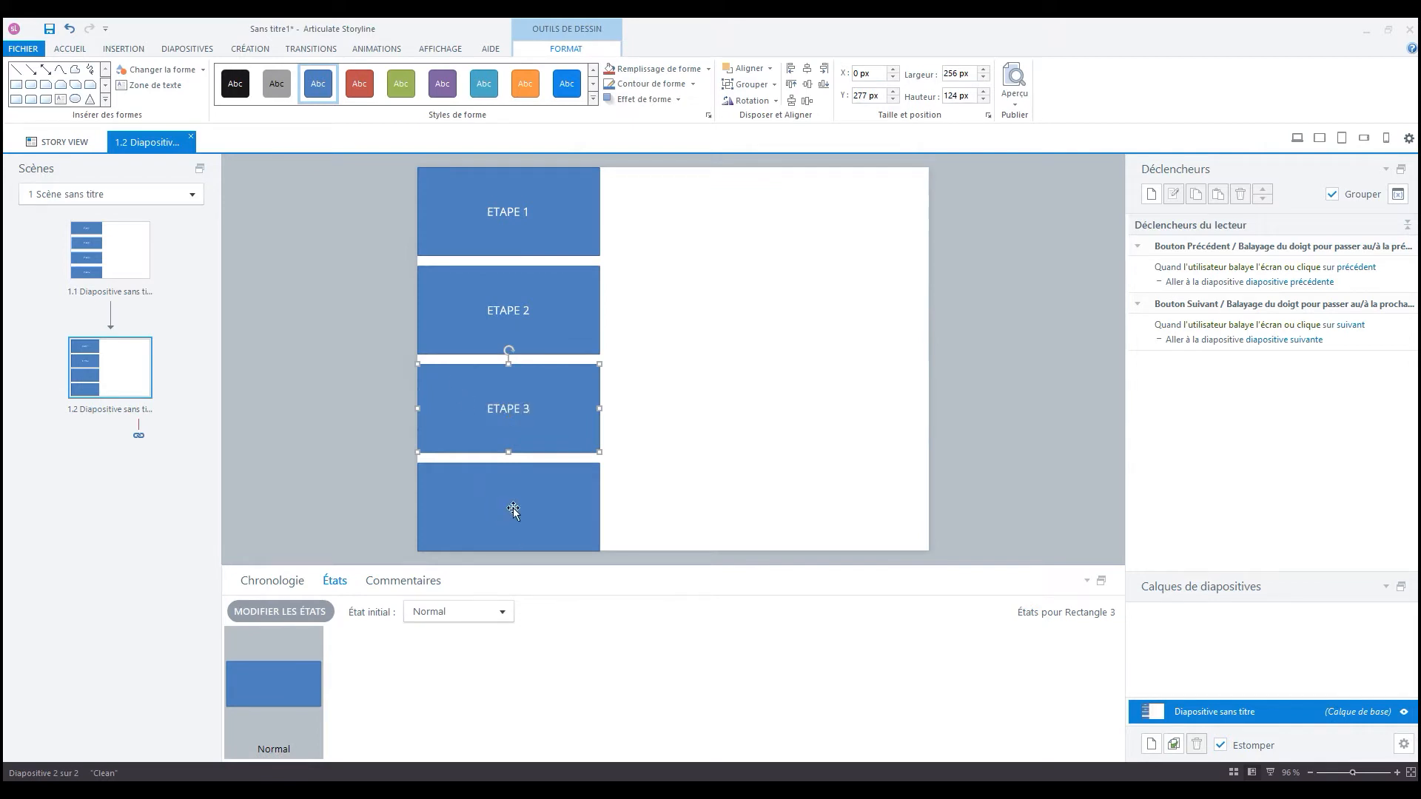
pyautogui.click(488, 492)
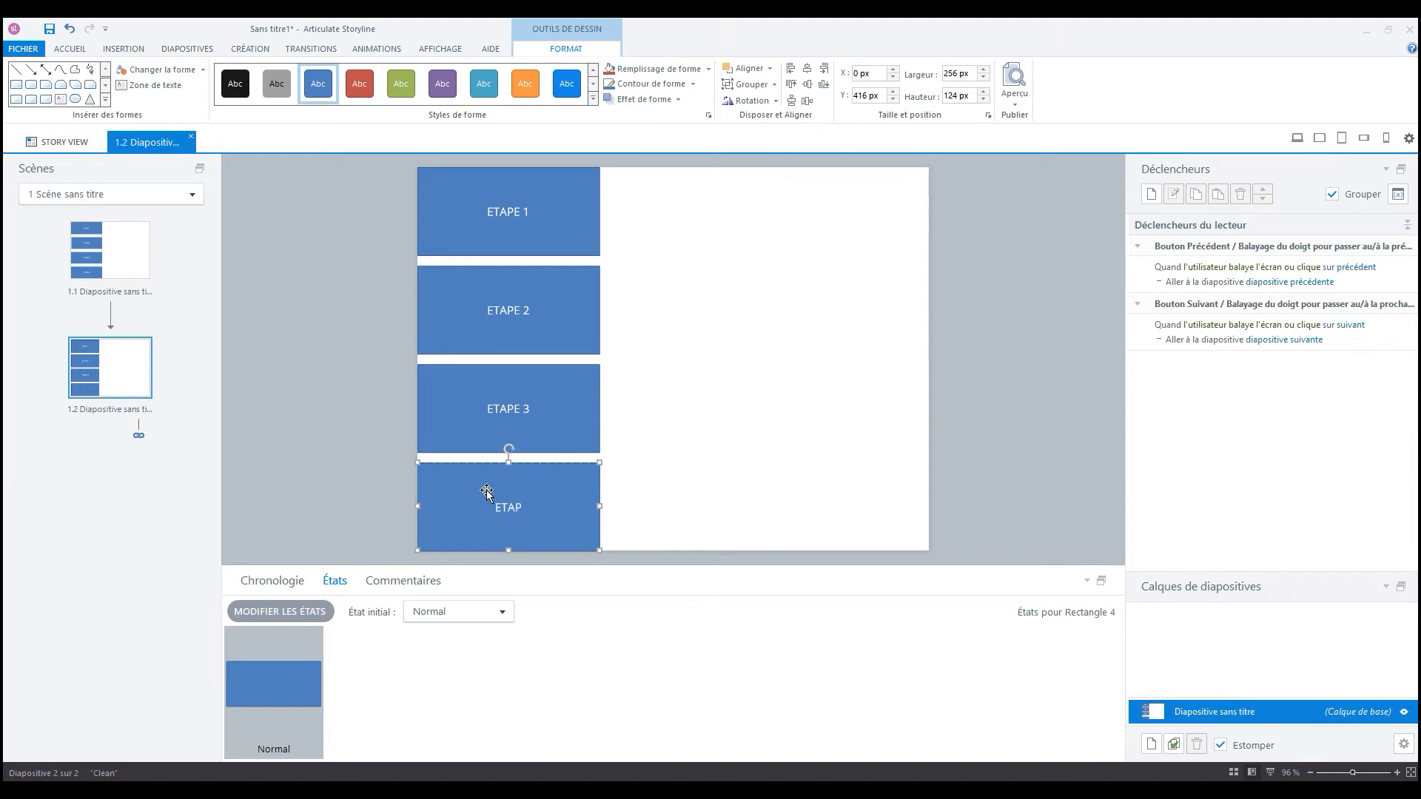
pyautogui.write('ETAPE 4')
pyautogui.click(305, 419)
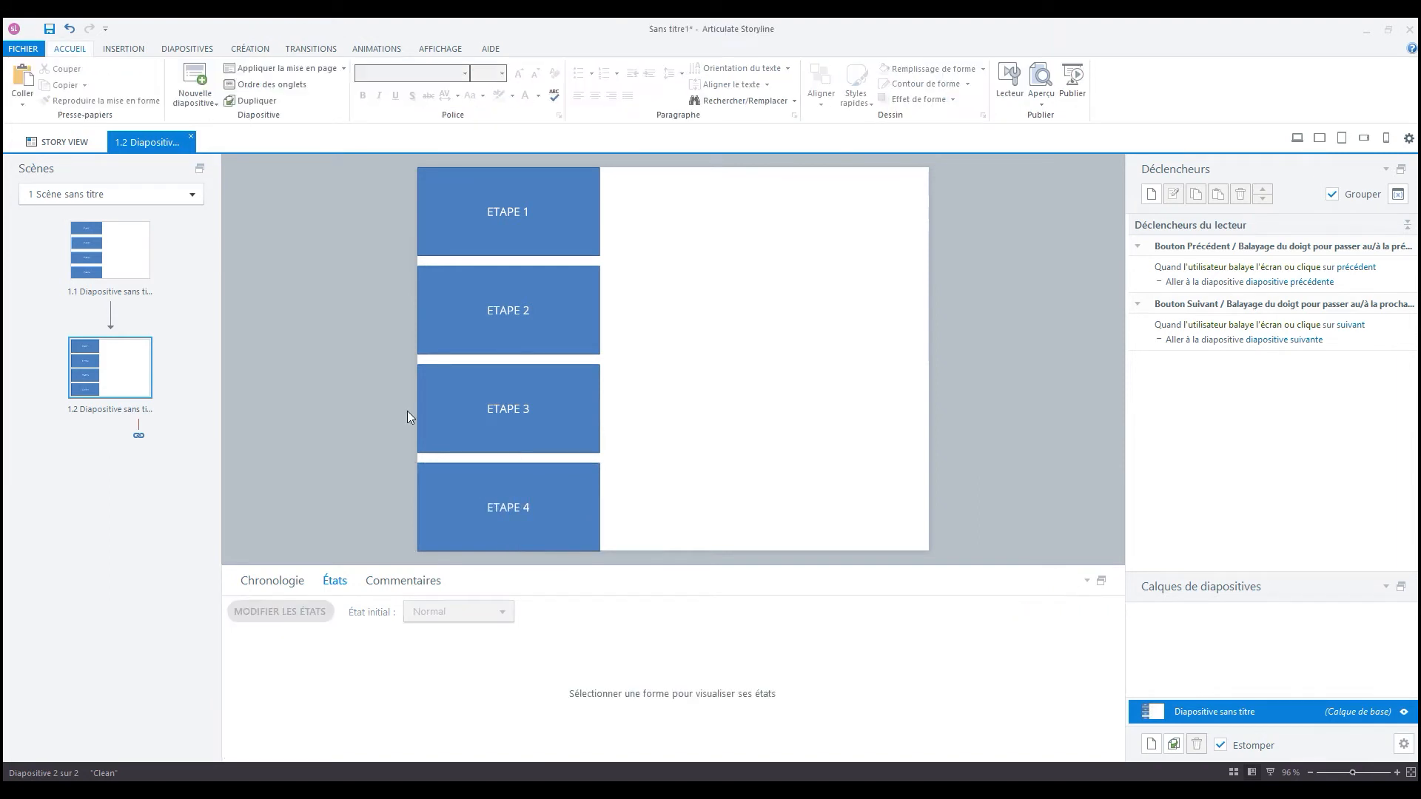
# Step: Open the ETAPE 1 rectangle's states for editing and add the built-in Survol state
pyautogui.click(439, 250)
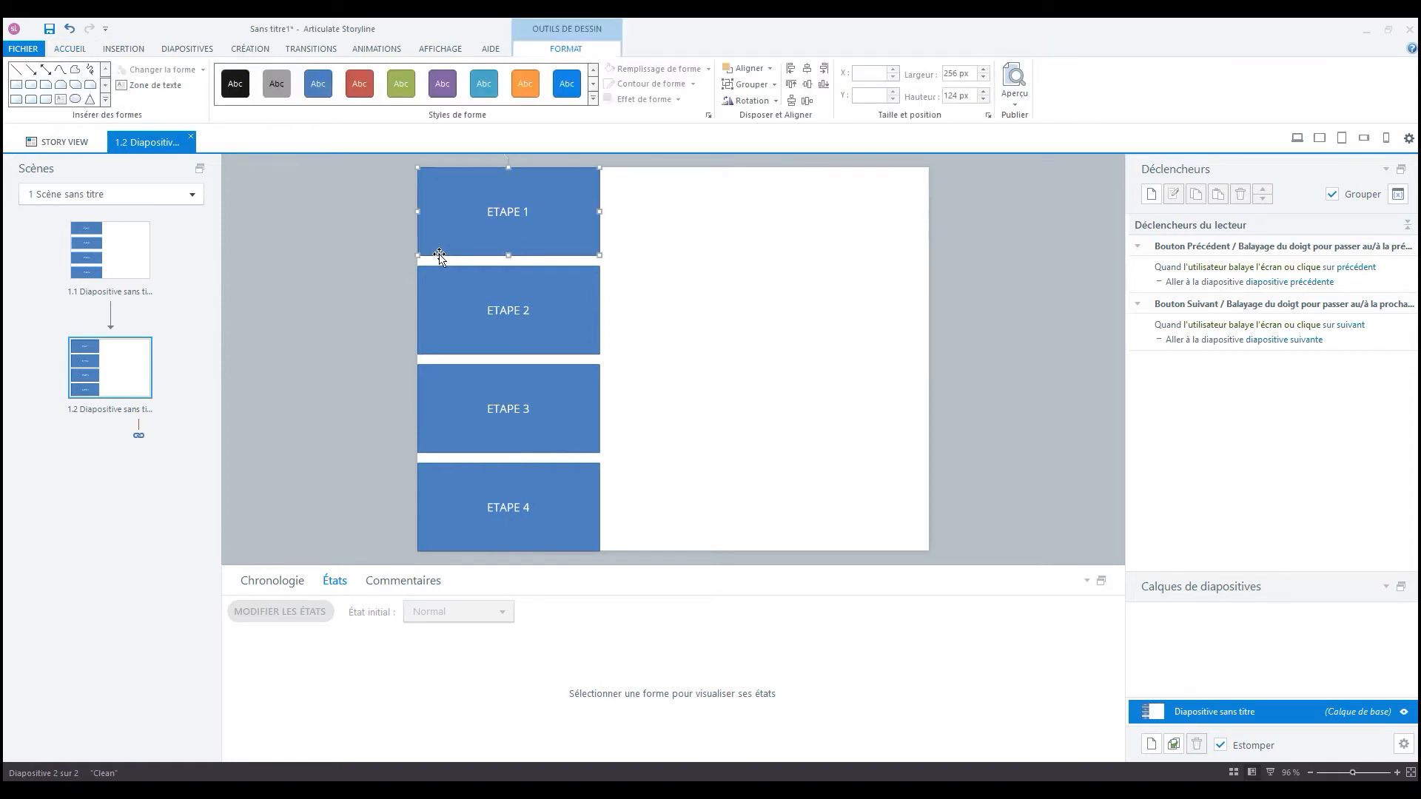
pyautogui.click(289, 588)
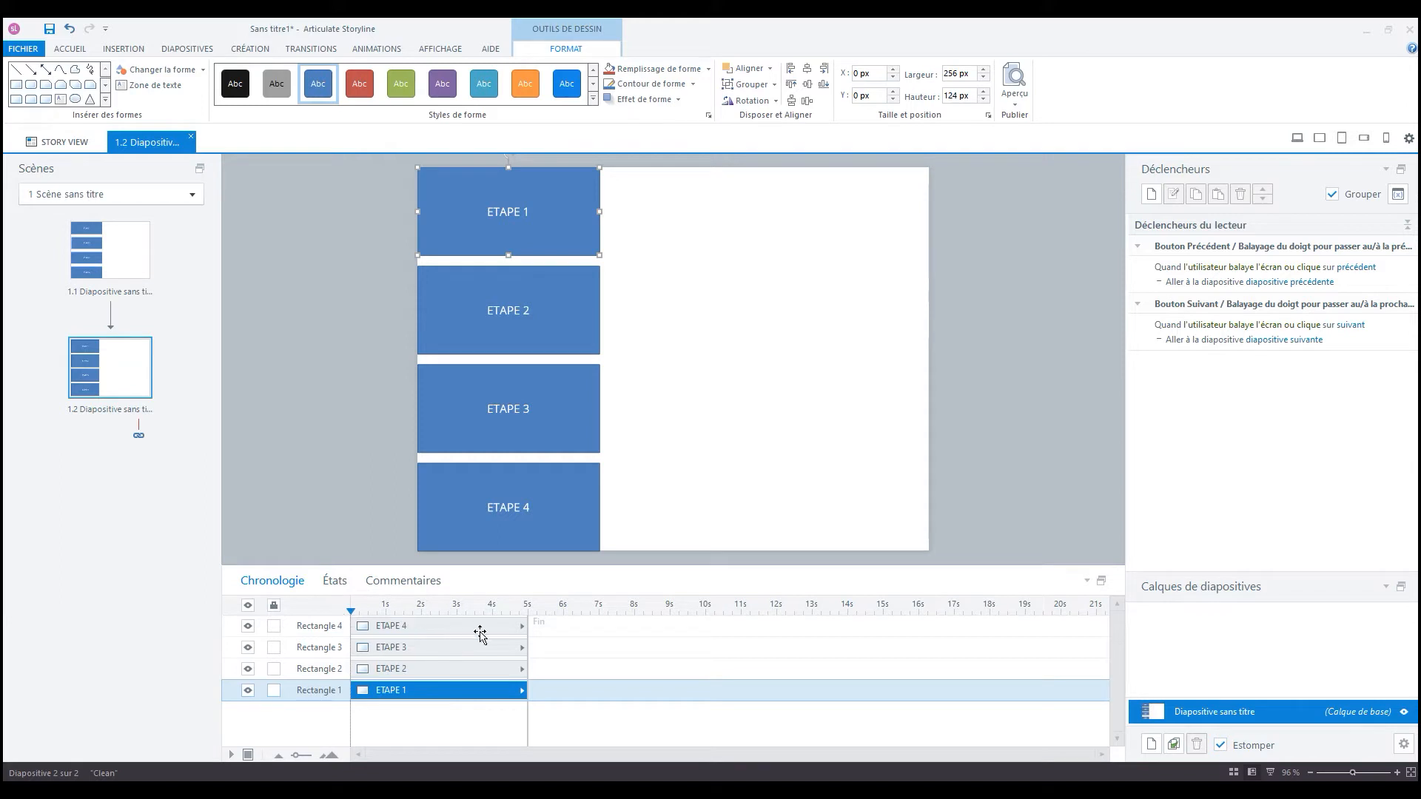
pyautogui.click(334, 580)
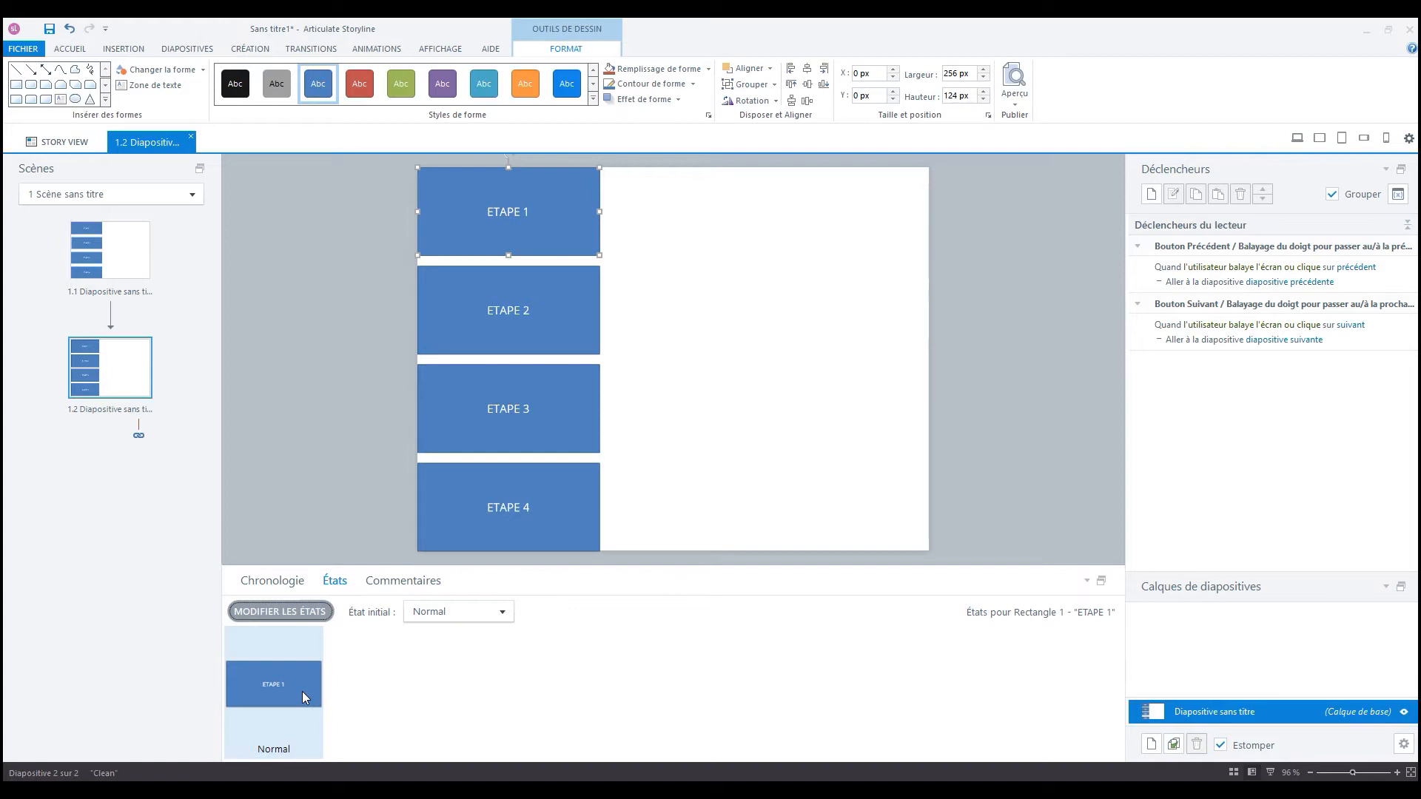
pyautogui.click(282, 611)
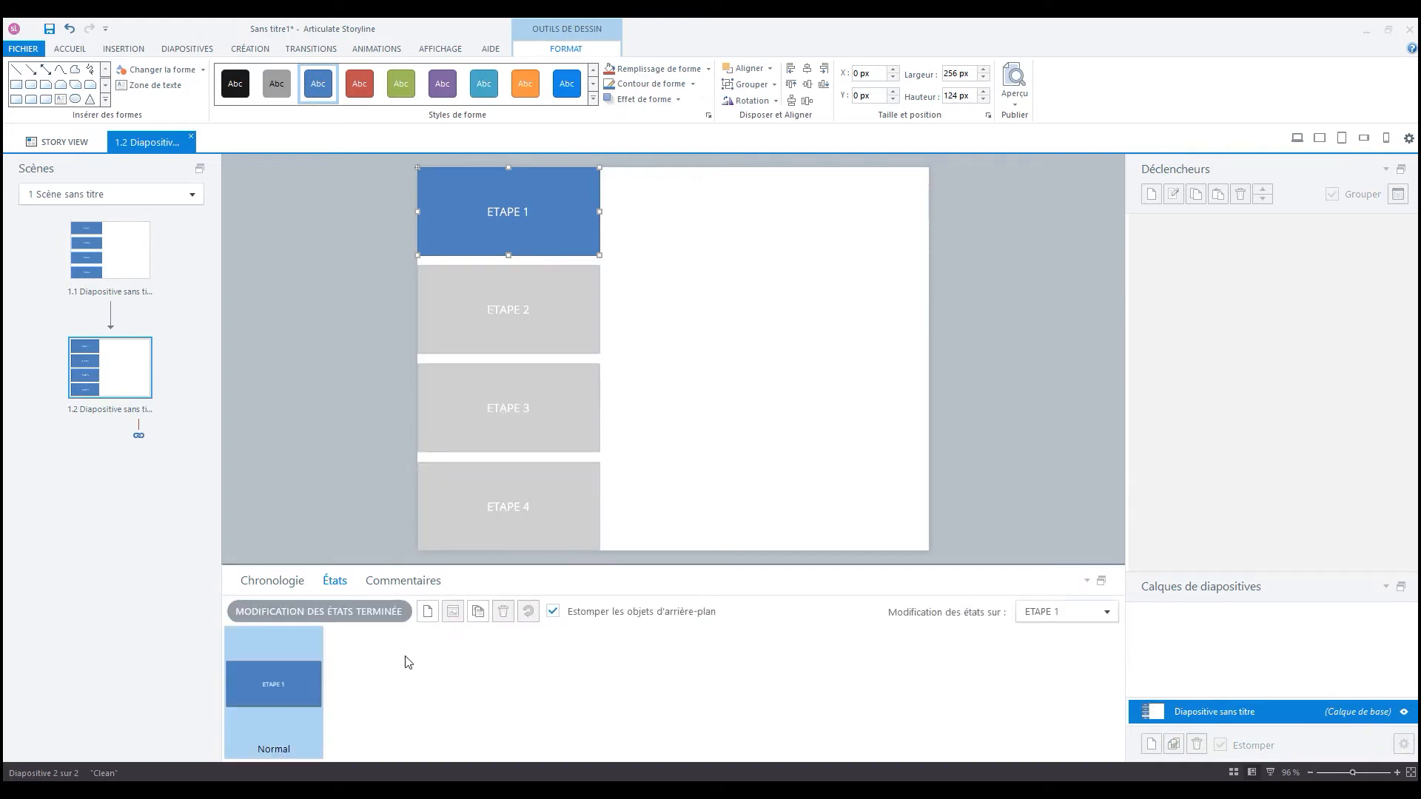
pyautogui.click(427, 612)
pyautogui.click(809, 400)
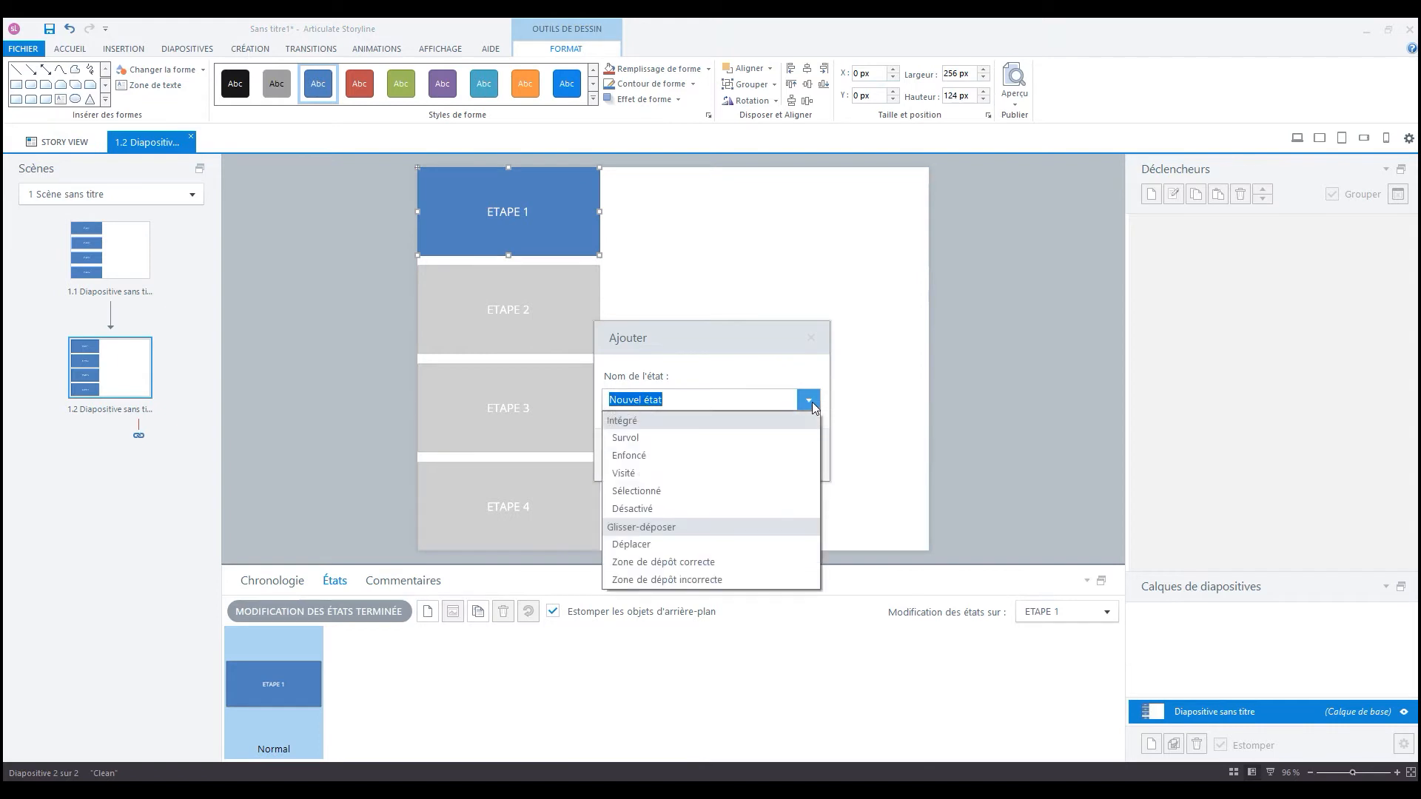
pyautogui.click(734, 438)
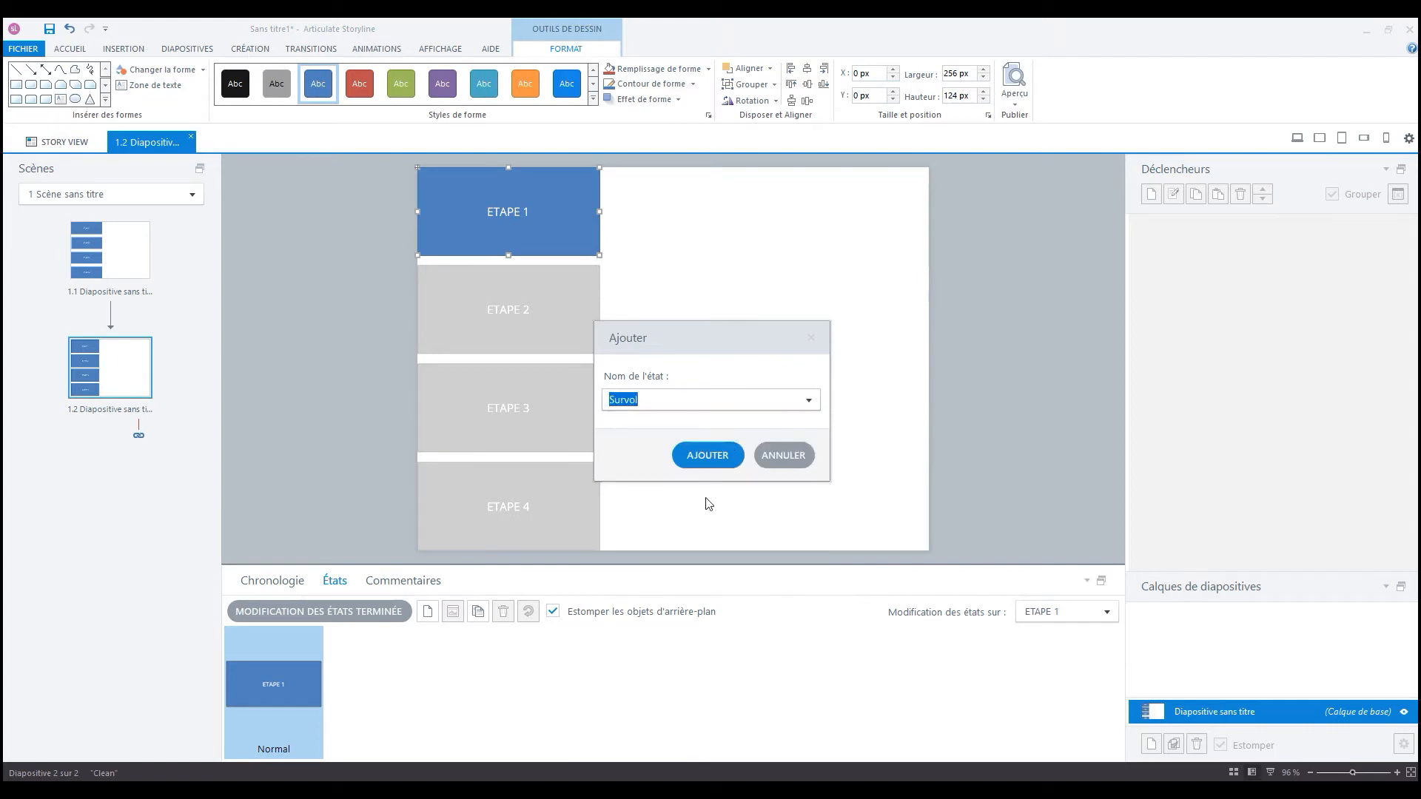
pyautogui.click(709, 456)
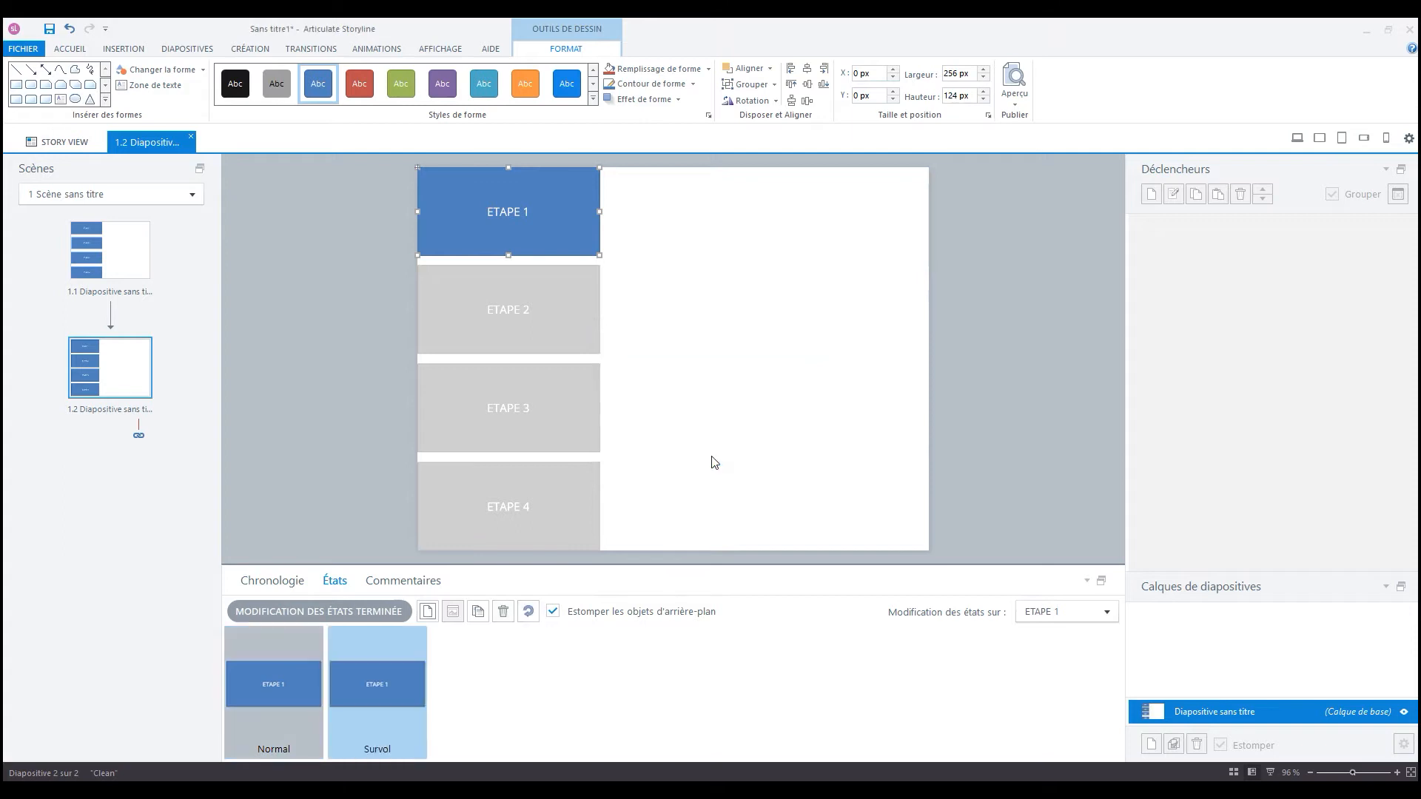
# Step: Add the built-in Sélectionné state to the ETAPE 1 rectangle
pyautogui.click(427, 612)
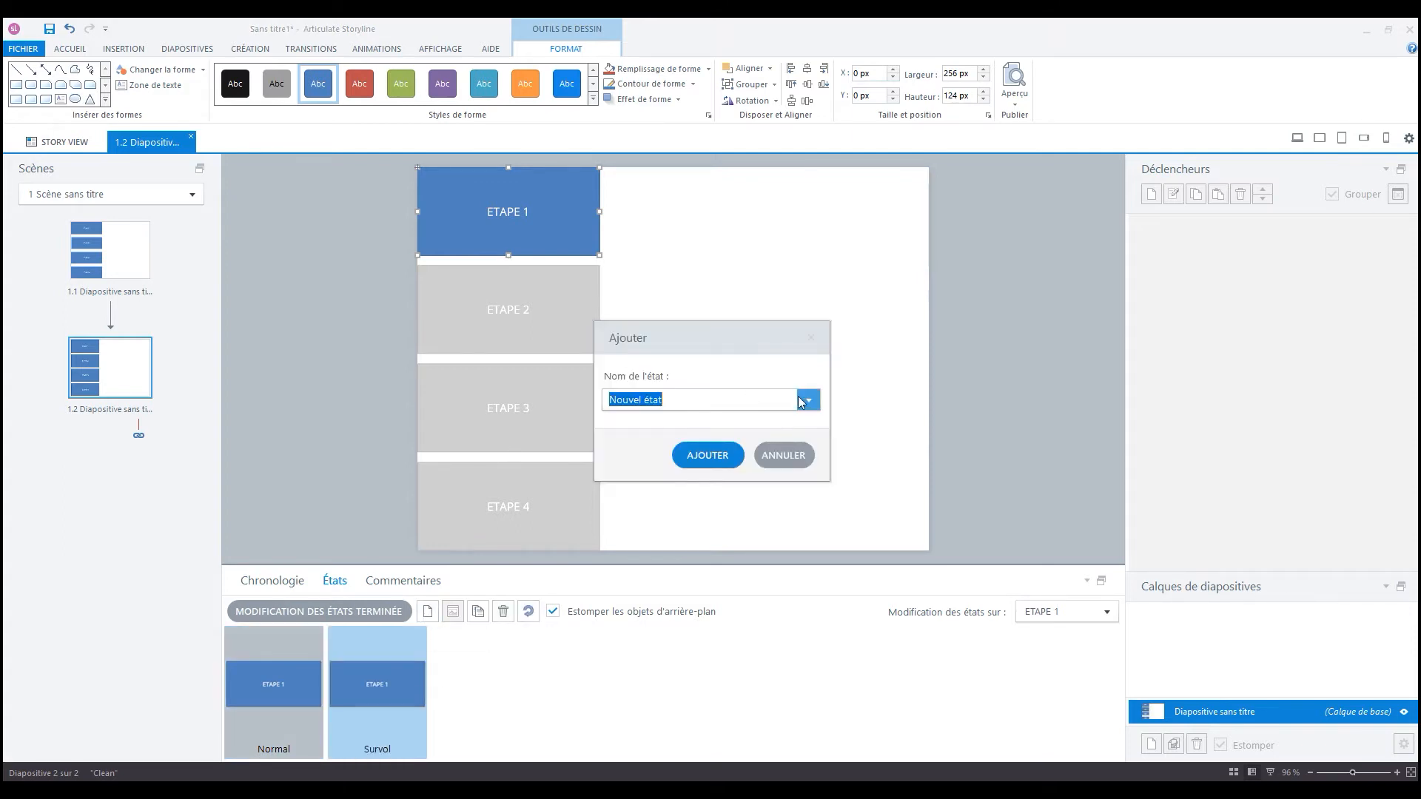
pyautogui.click(809, 400)
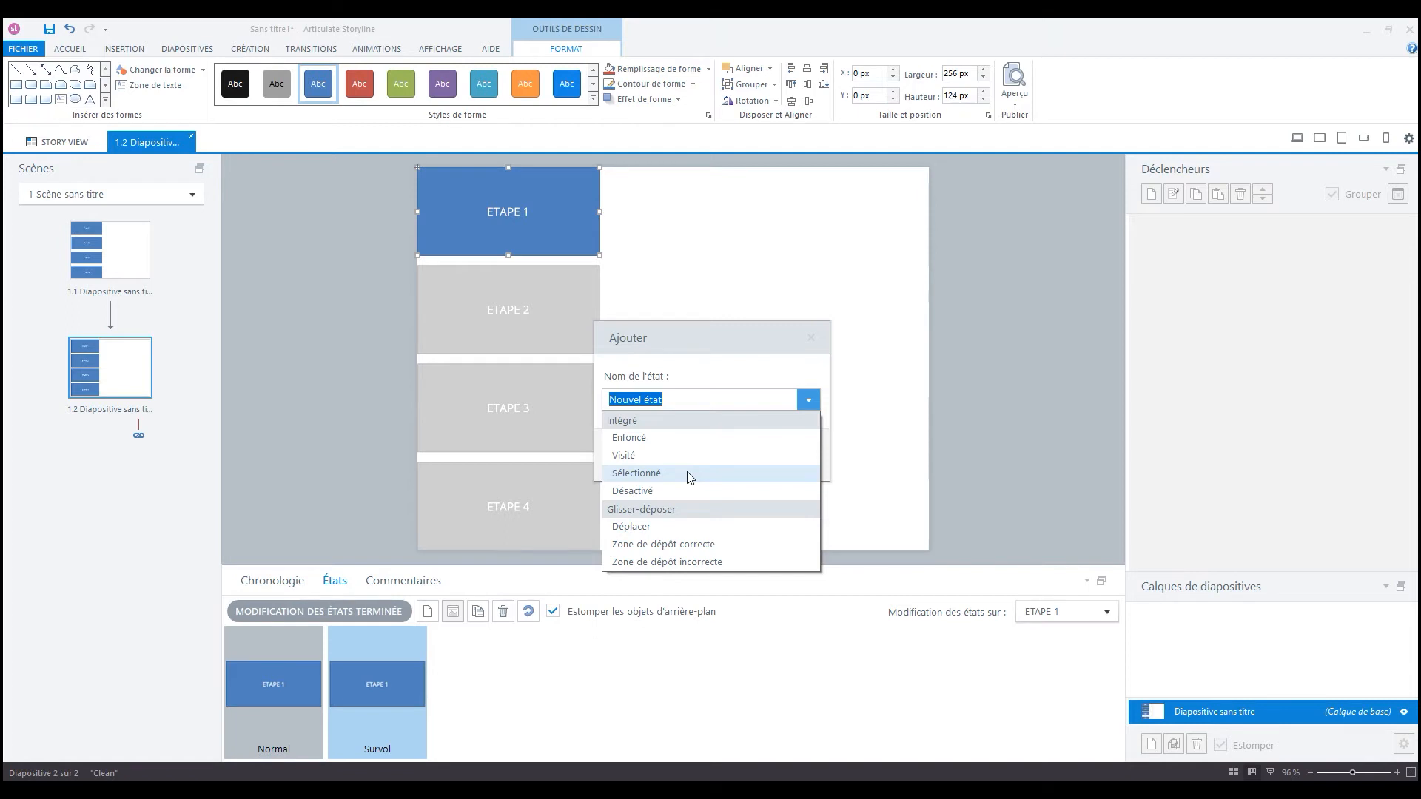
pyautogui.click(636, 473)
pyautogui.click(706, 455)
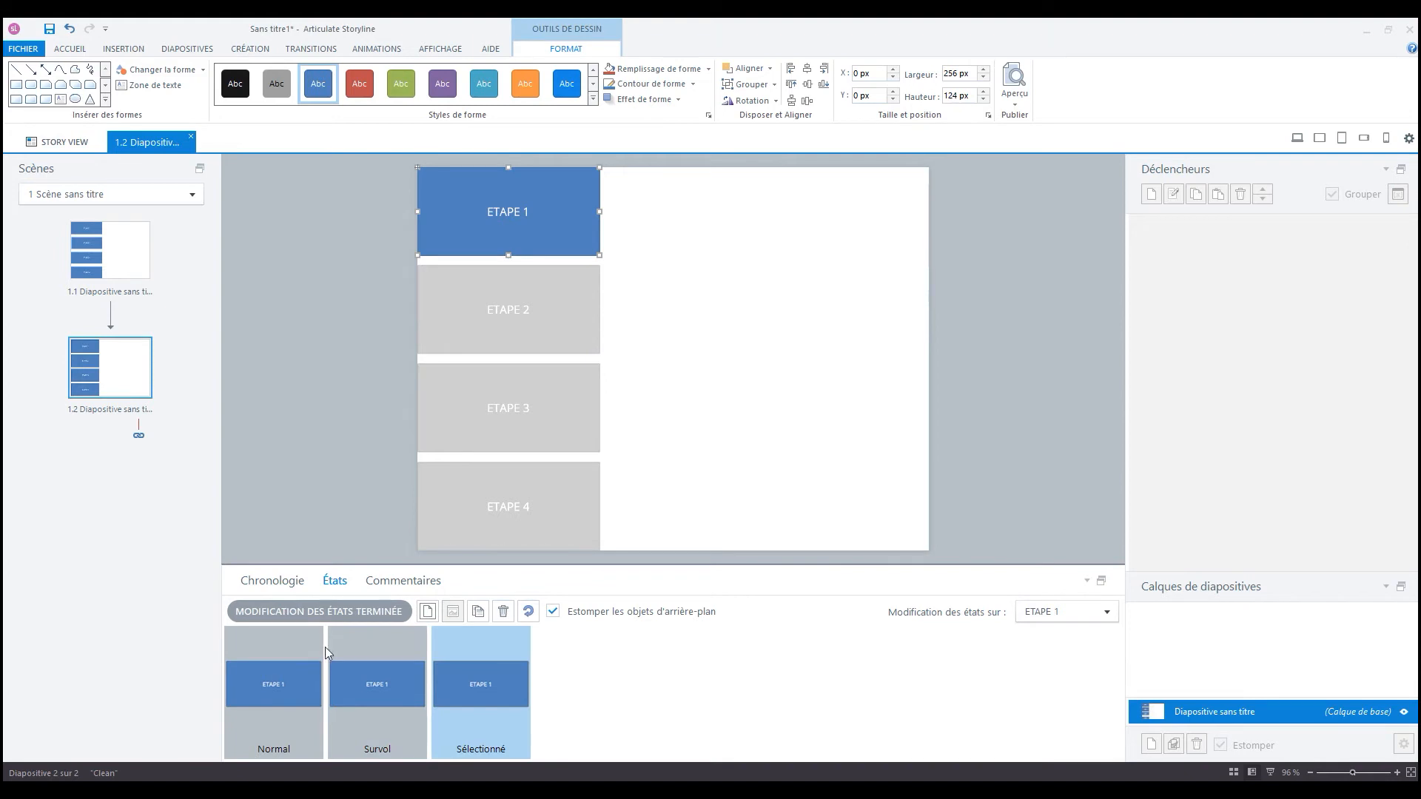
# Step: Give the Survol state of the ETAPE 1 rectangle the red shape style and make its label bold
pyautogui.click(385, 654)
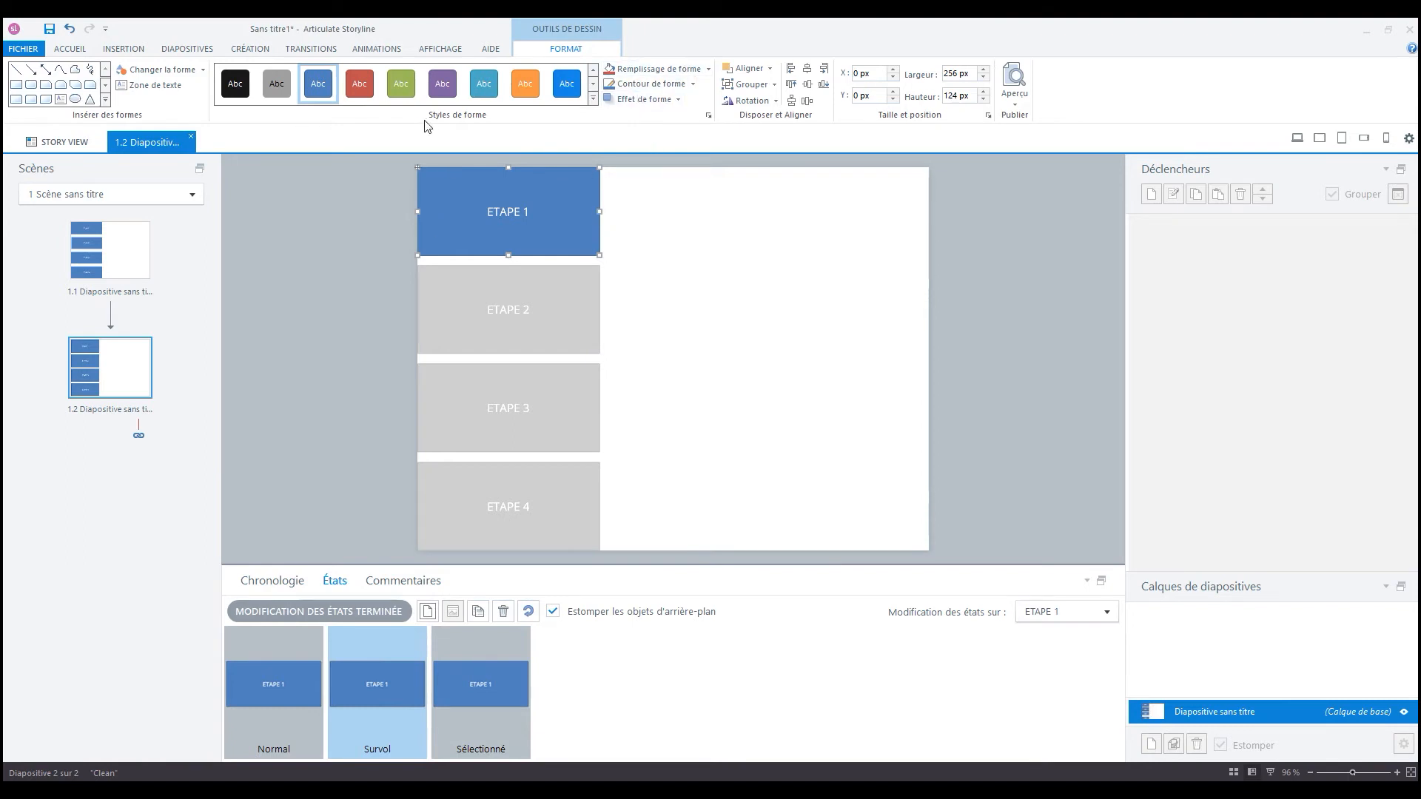
pyautogui.click(360, 85)
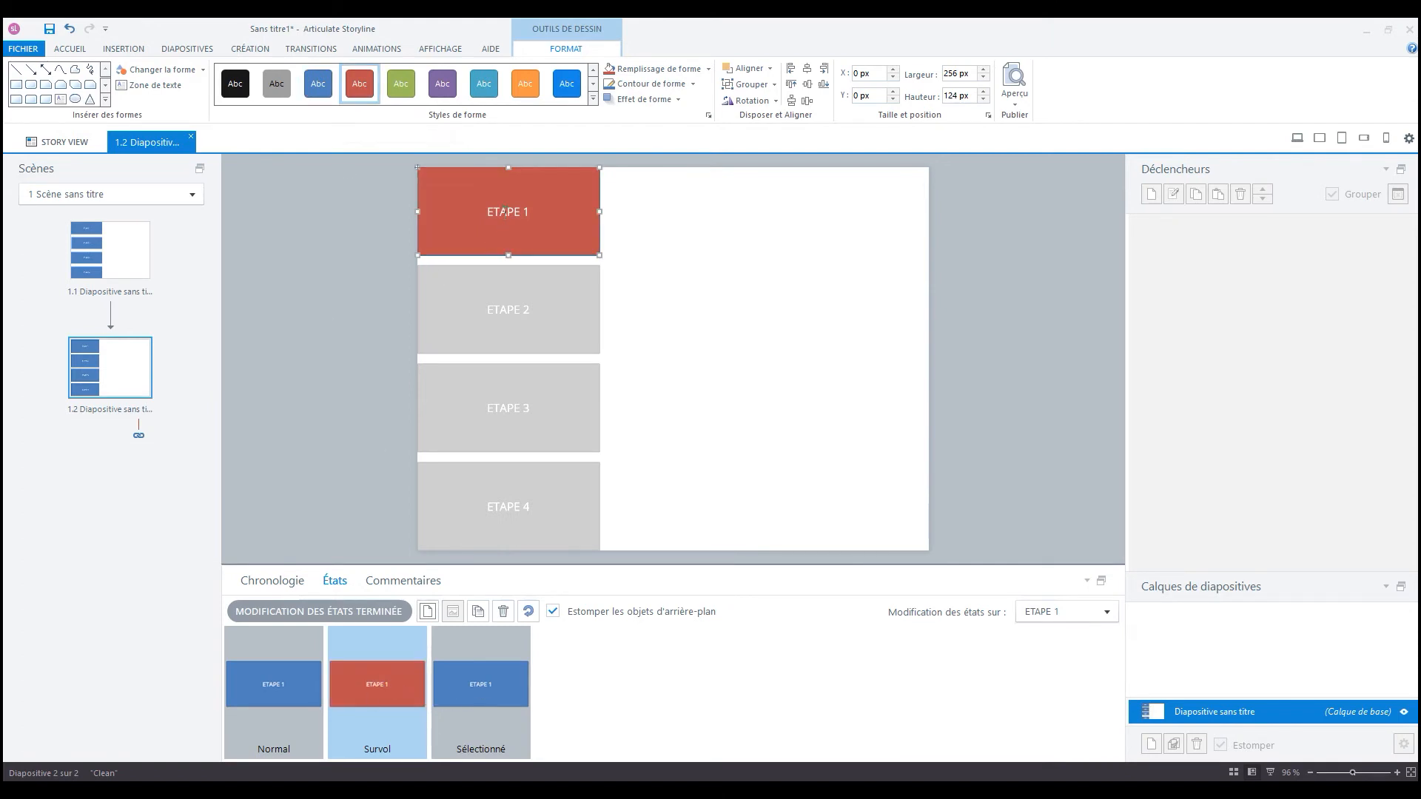
pyautogui.doubleClick(504, 211)
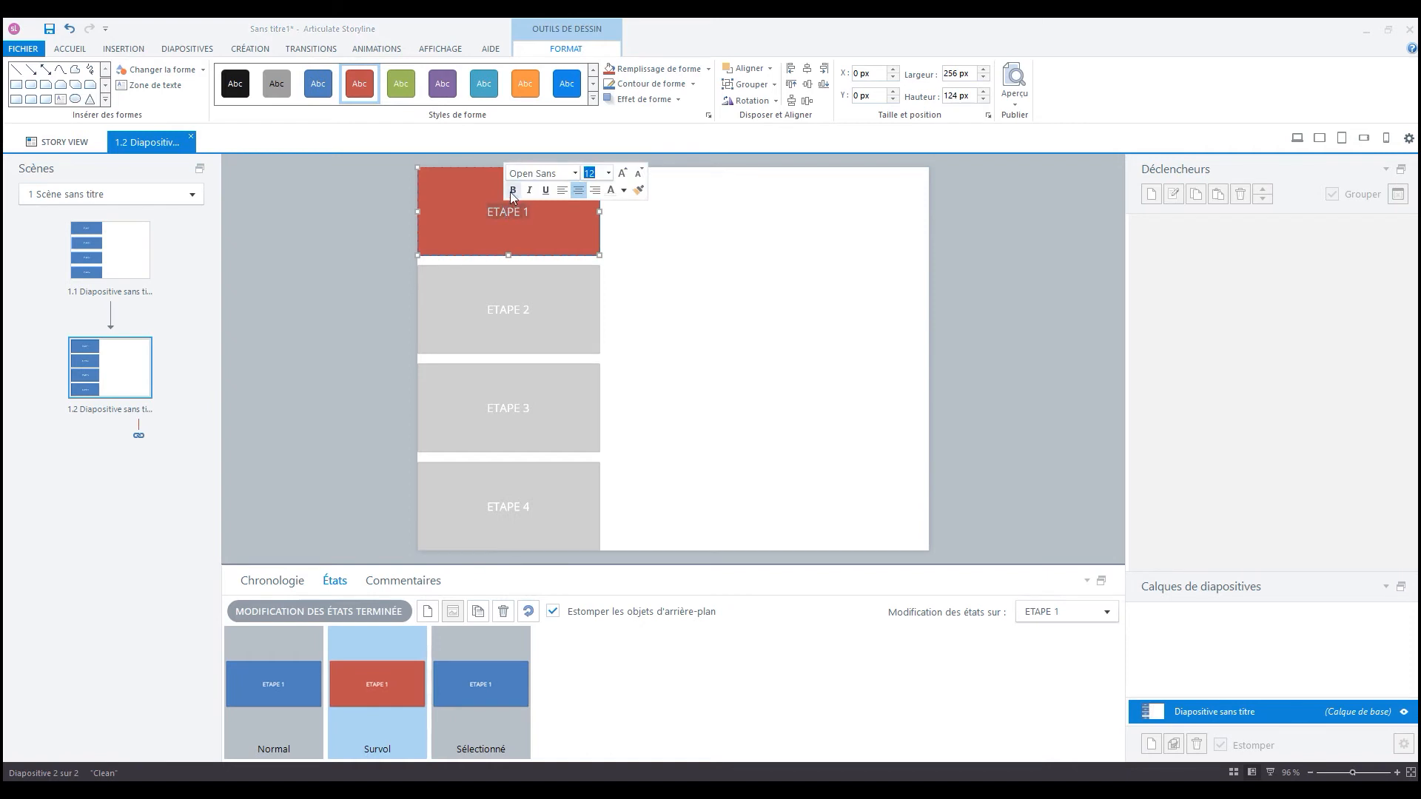
pyautogui.click(513, 190)
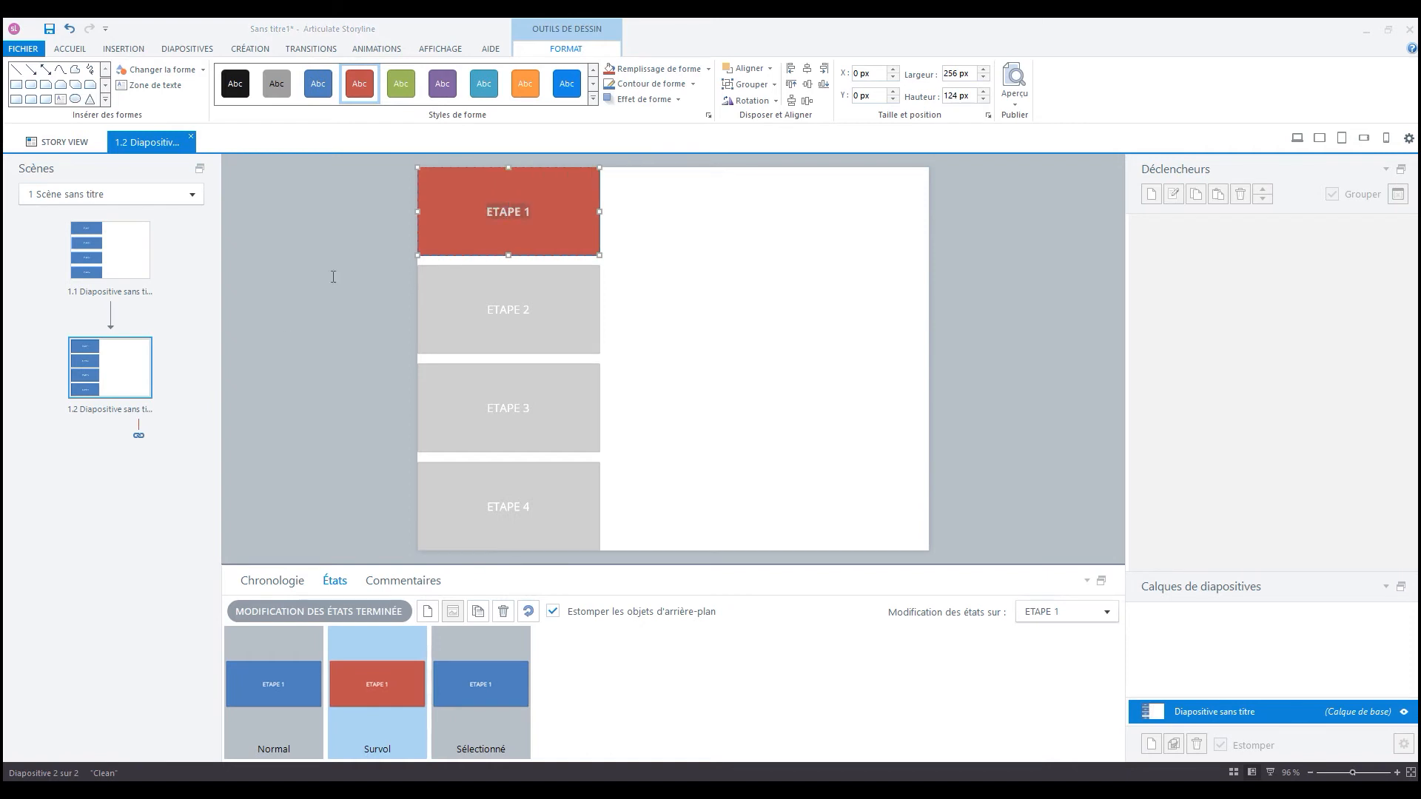
# Step: Give ETAPE 1's Sélectionné state the green shape style with a bold black label, and finish editing the states
pyautogui.click(475, 650)
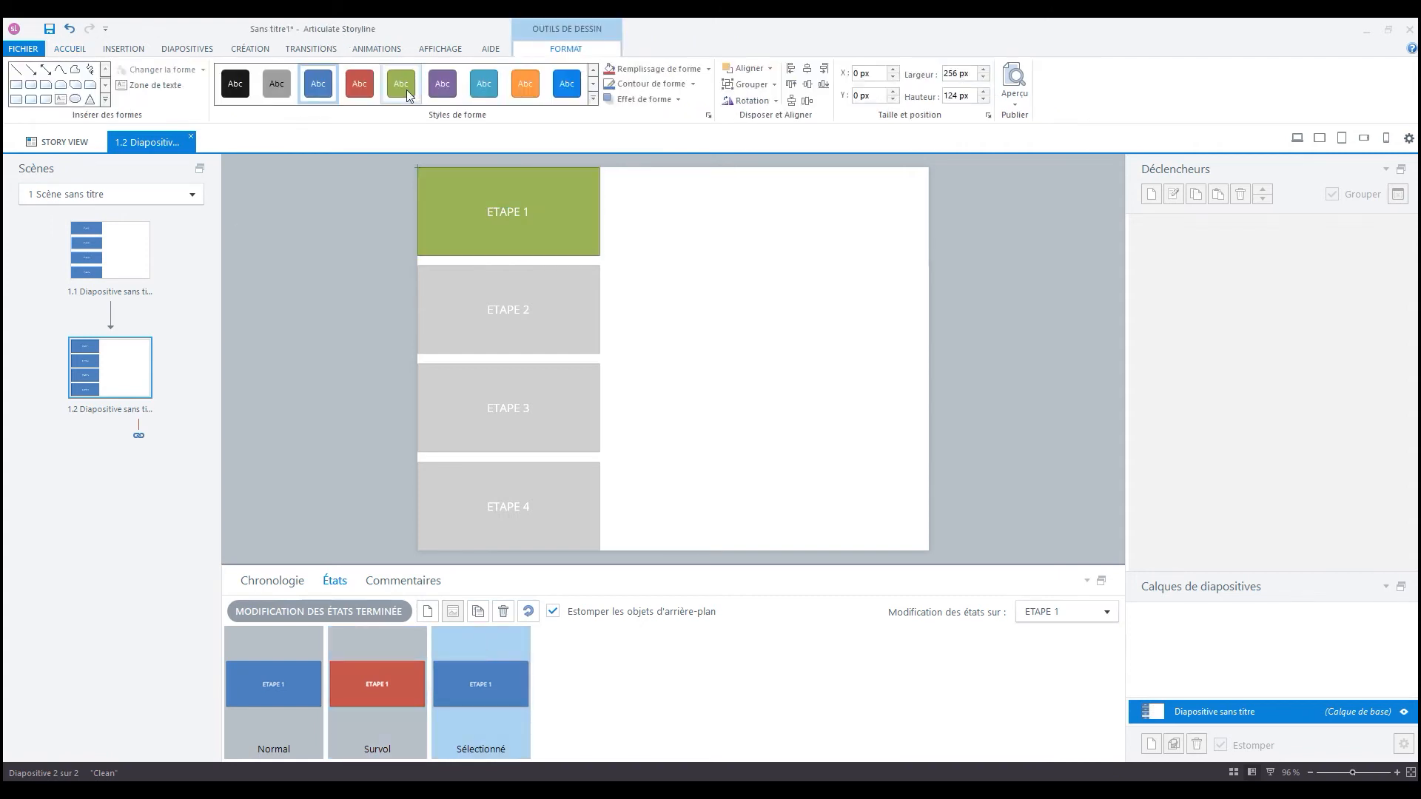
pyautogui.click(406, 87)
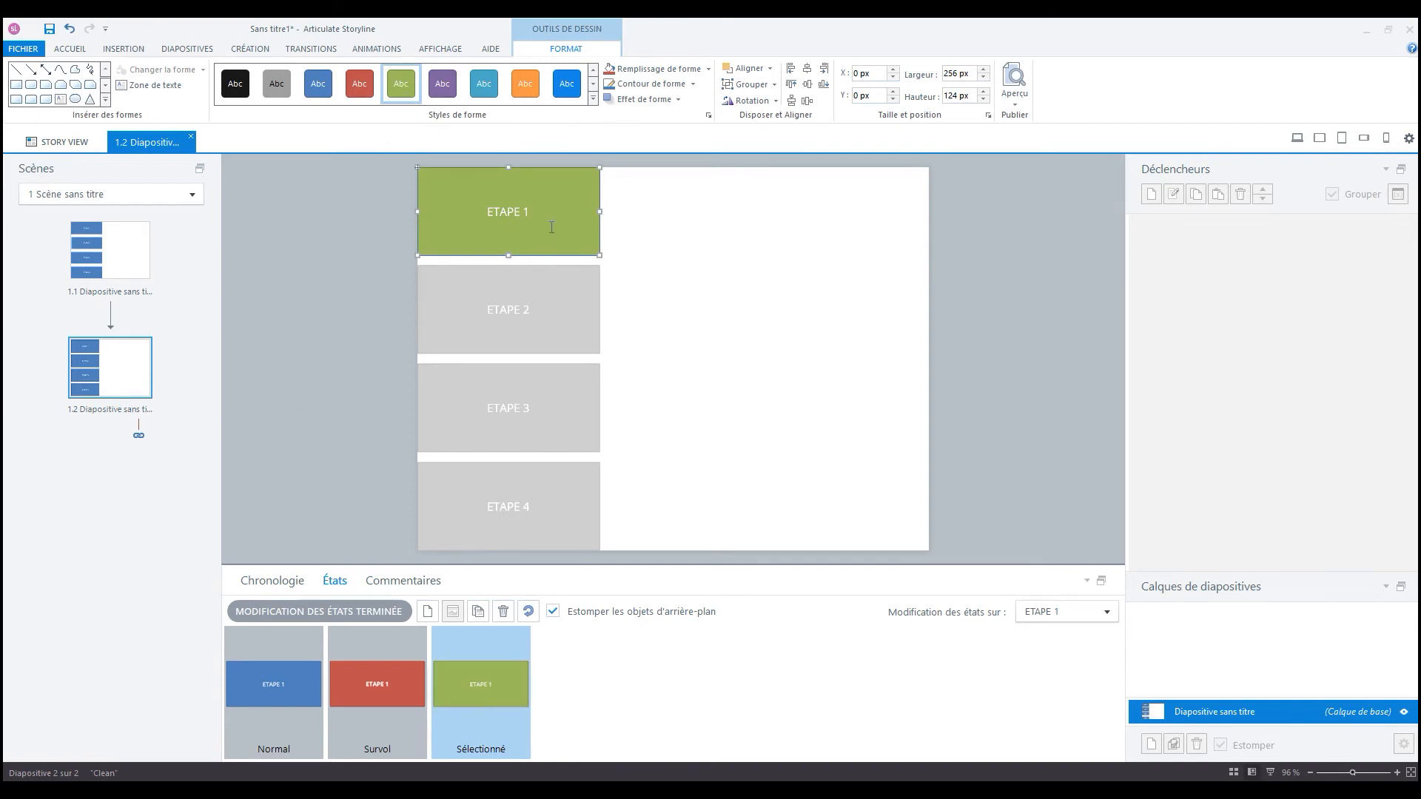
pyautogui.doubleClick(508, 208)
pyautogui.click(506, 208)
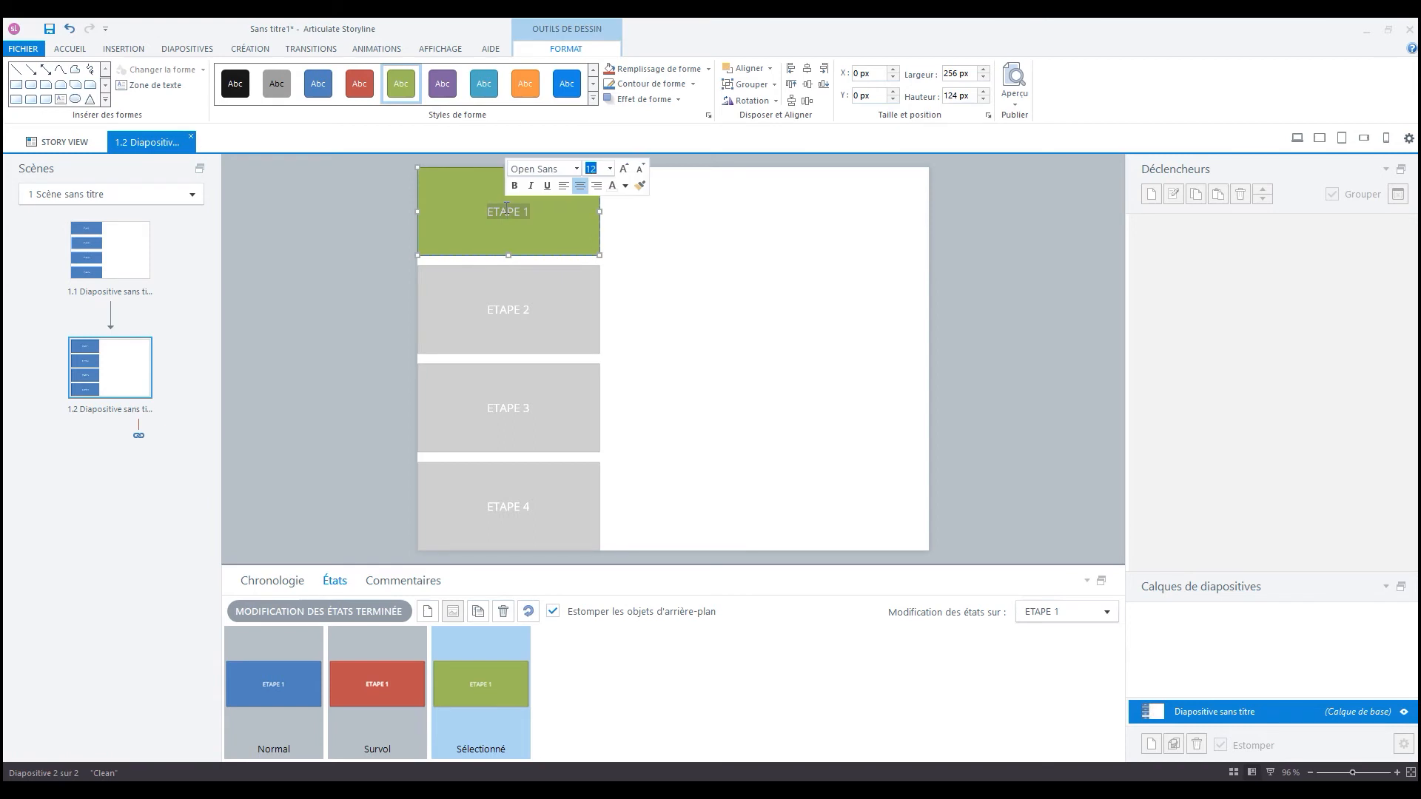
pyautogui.click(516, 186)
pyautogui.click(625, 186)
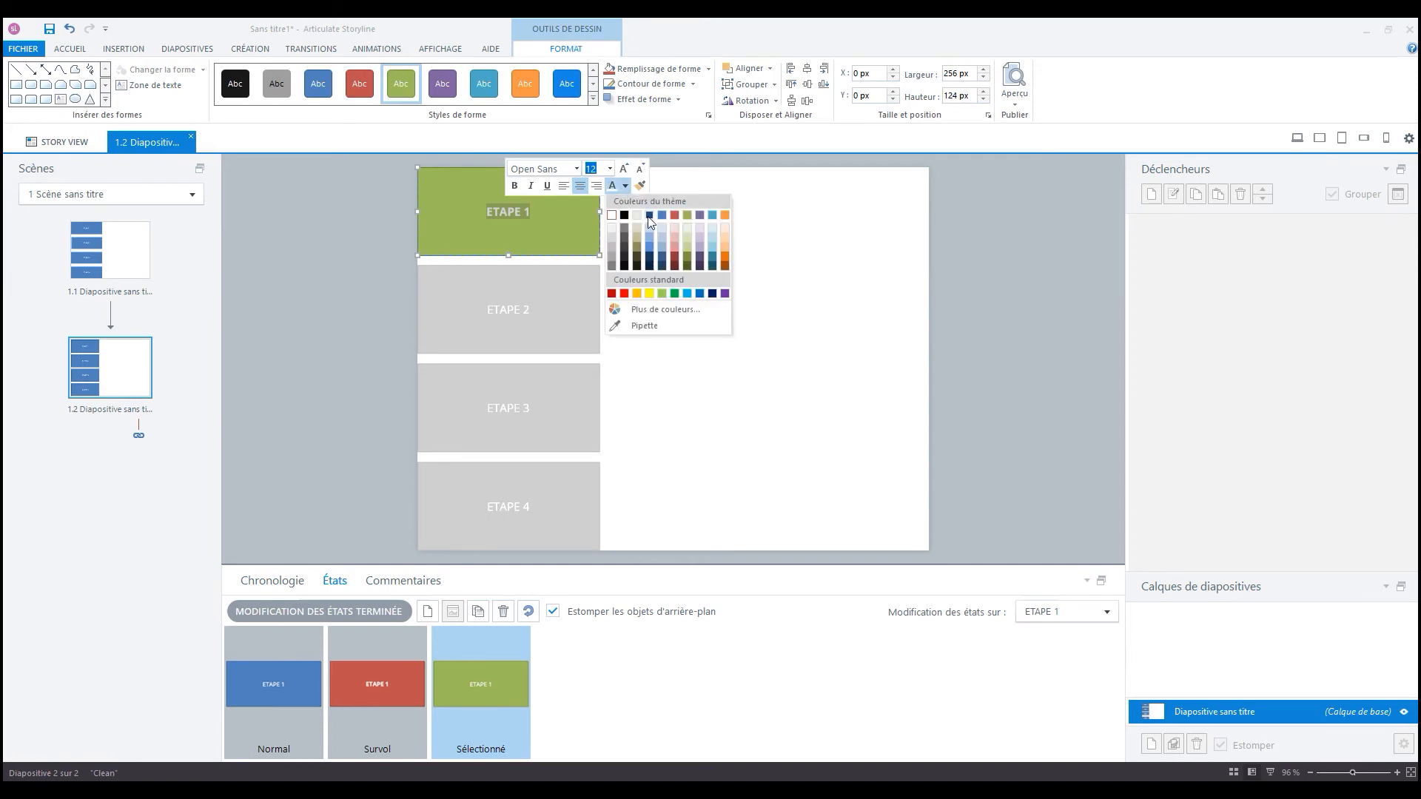
pyautogui.click(624, 215)
pyautogui.click(290, 313)
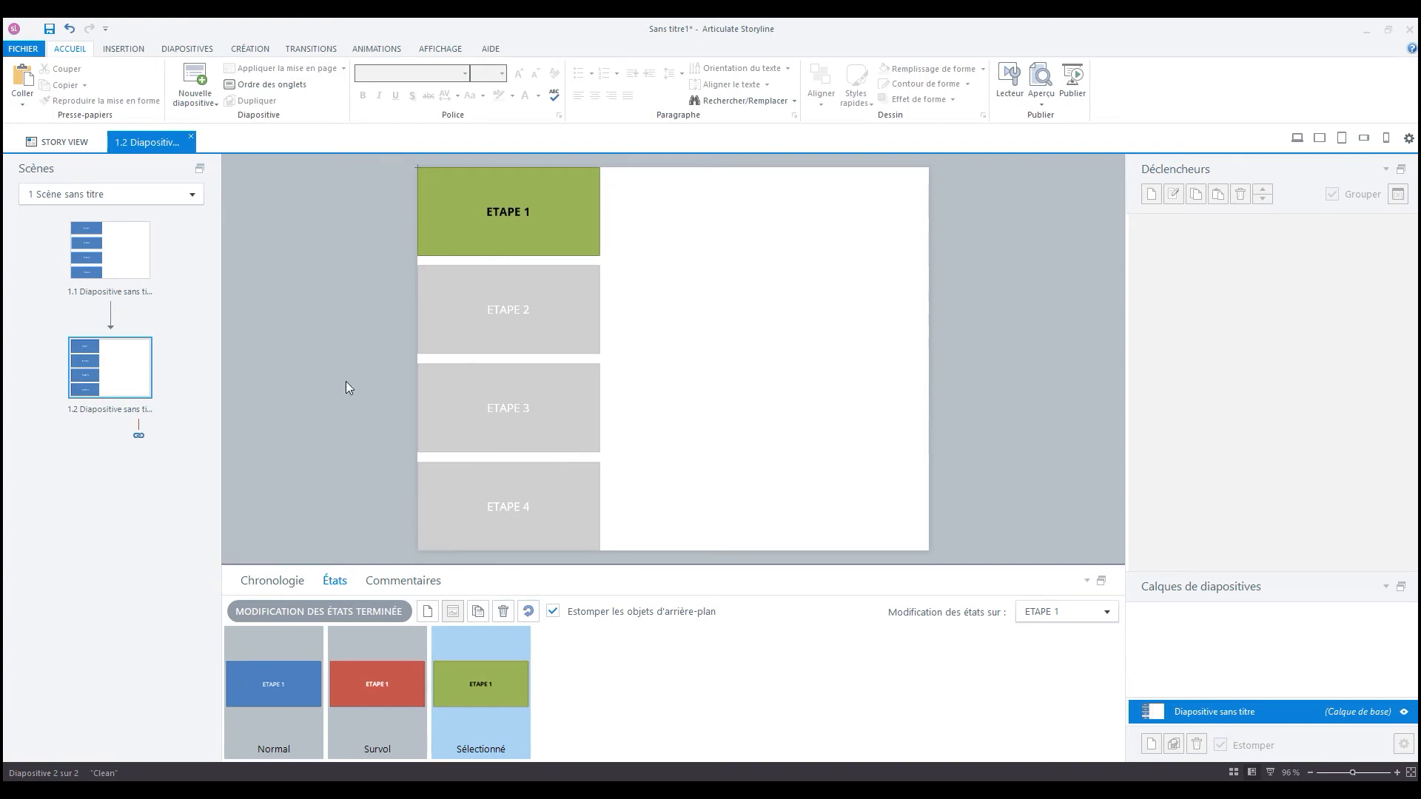
pyautogui.click(334, 614)
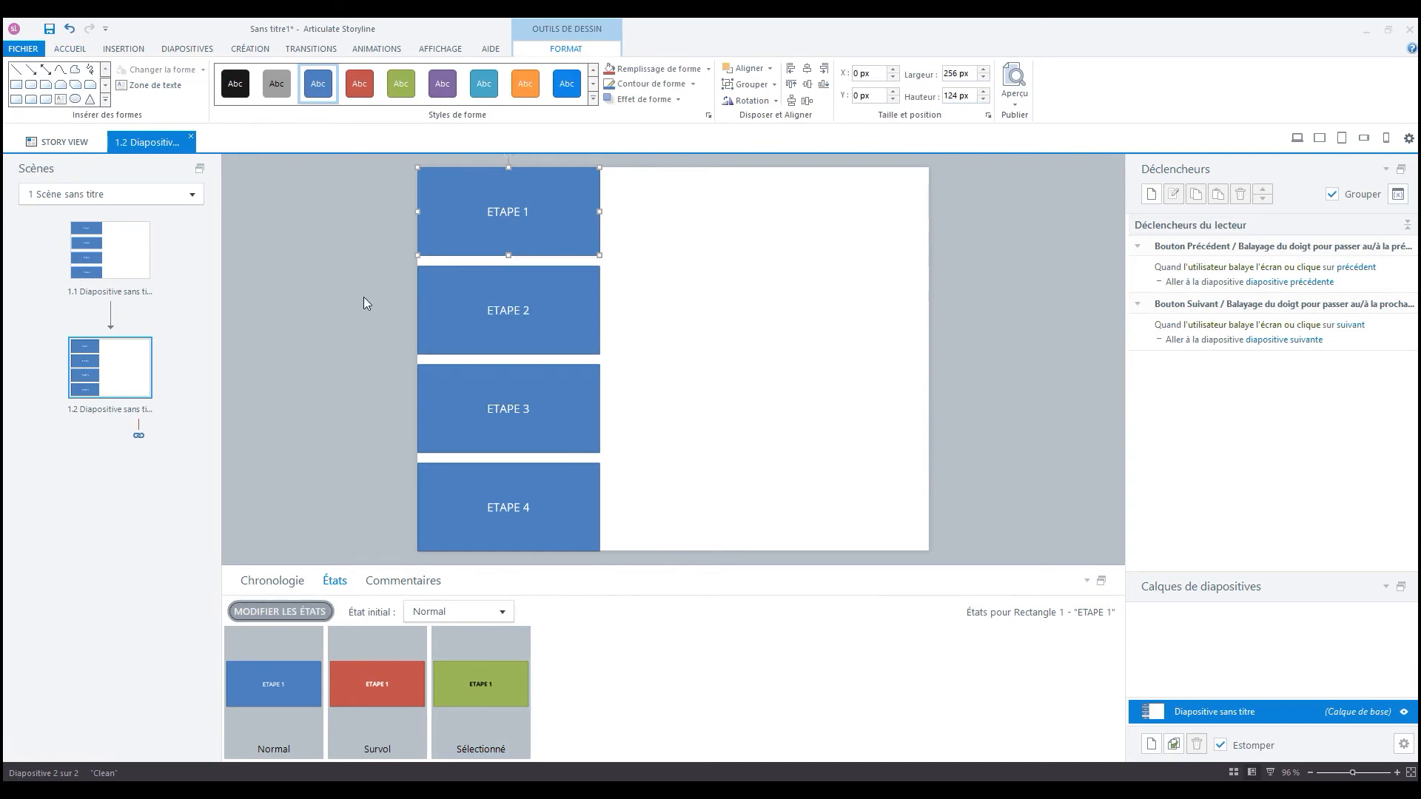
# Step: Preview the current slide, test the ETAPE 1 rectangle's hover and selected states, and close the preview
pyautogui.click(1017, 108)
pyautogui.click(1023, 123)
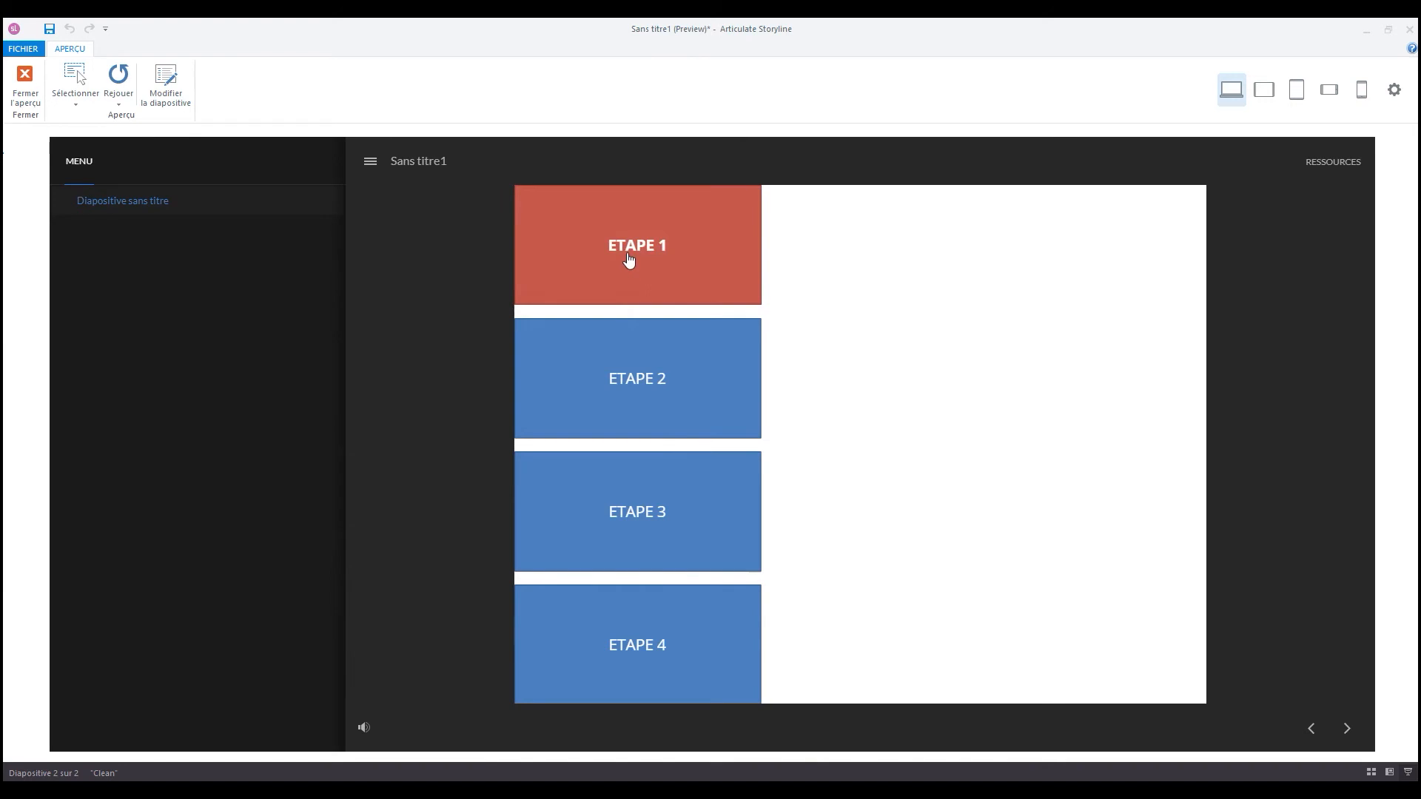
pyautogui.click(621, 305)
pyautogui.click(28, 83)
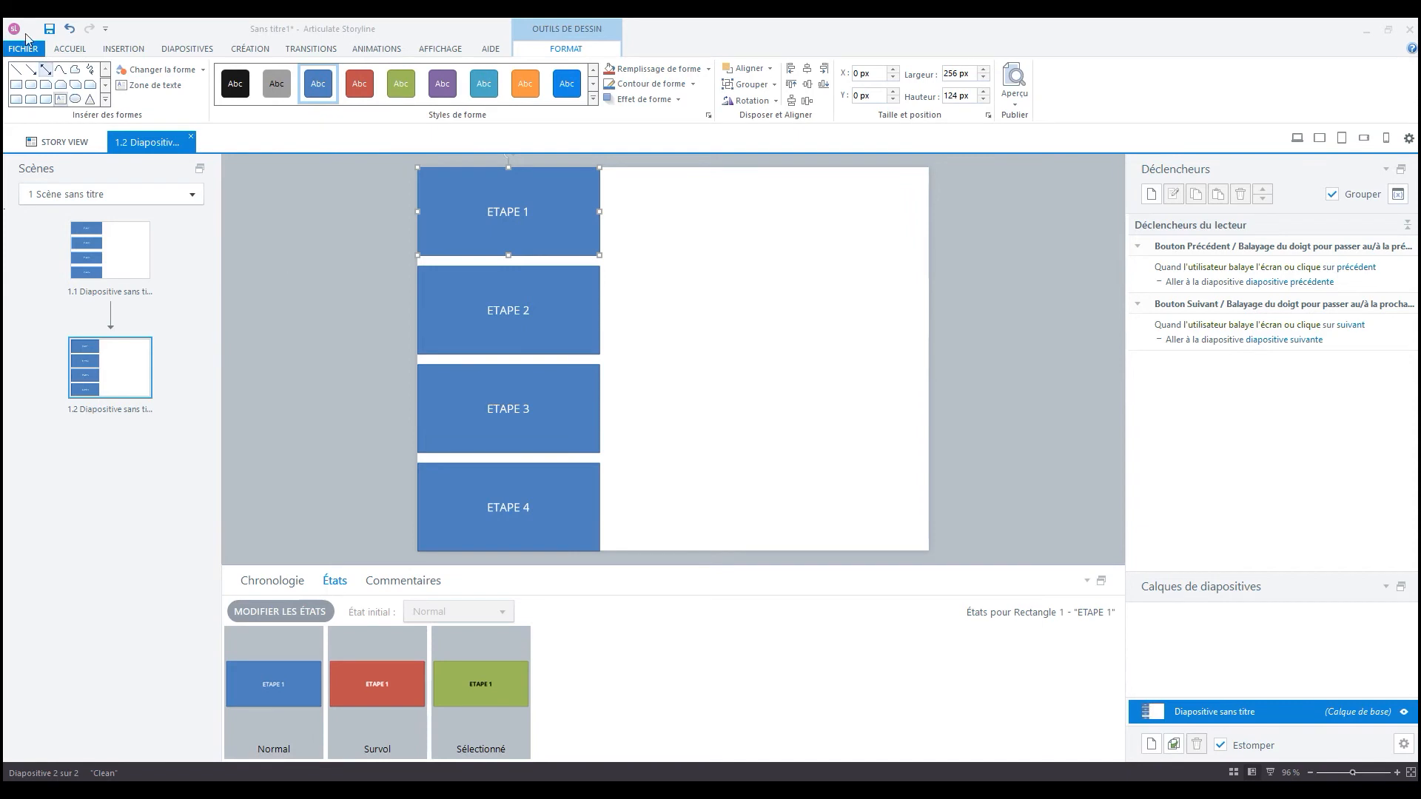
# Step: Copy the ETAPE 1 rectangle's formatting and states onto ETAPE 2, ETAPE 3 and ETAPE 4 with the format painter
pyautogui.click(71, 49)
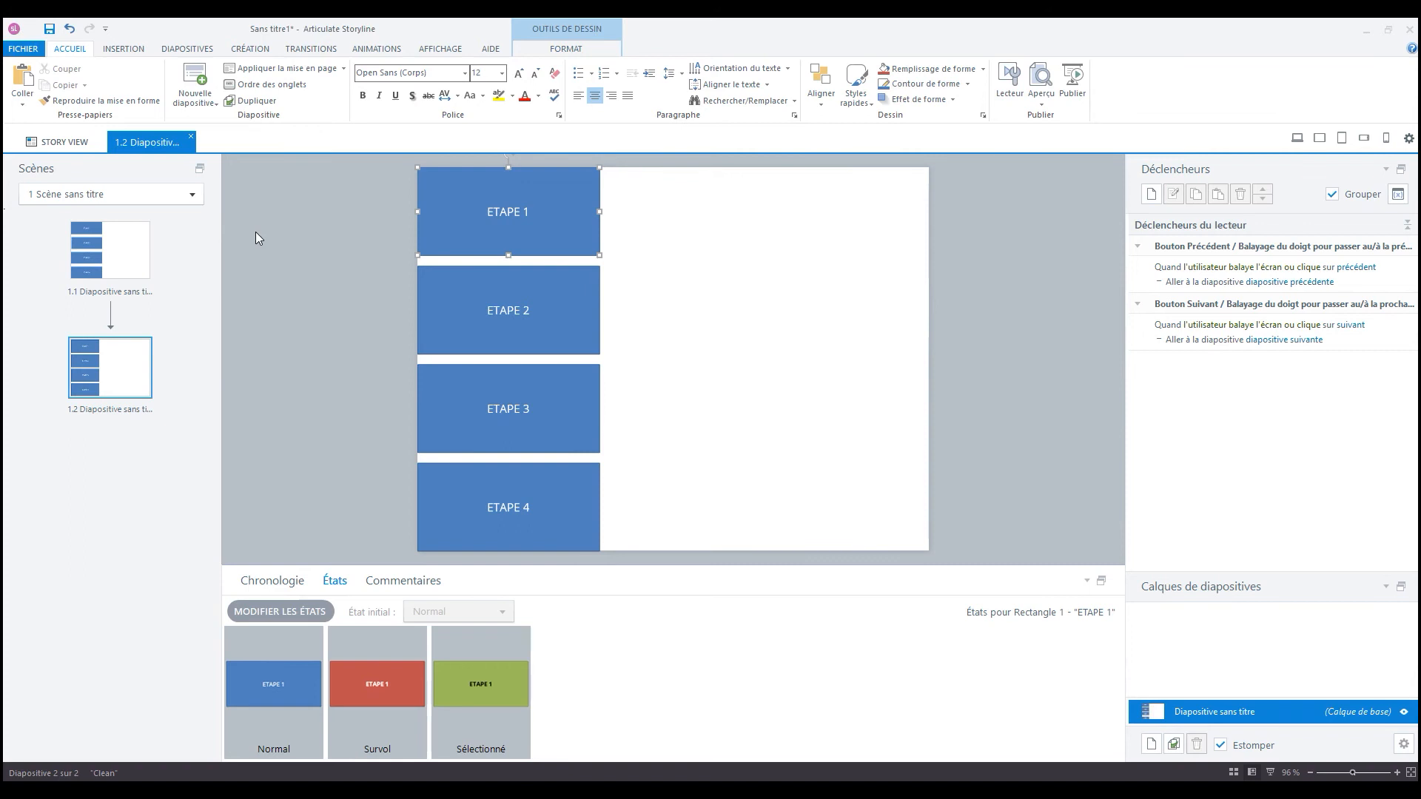
pyautogui.click(88, 106)
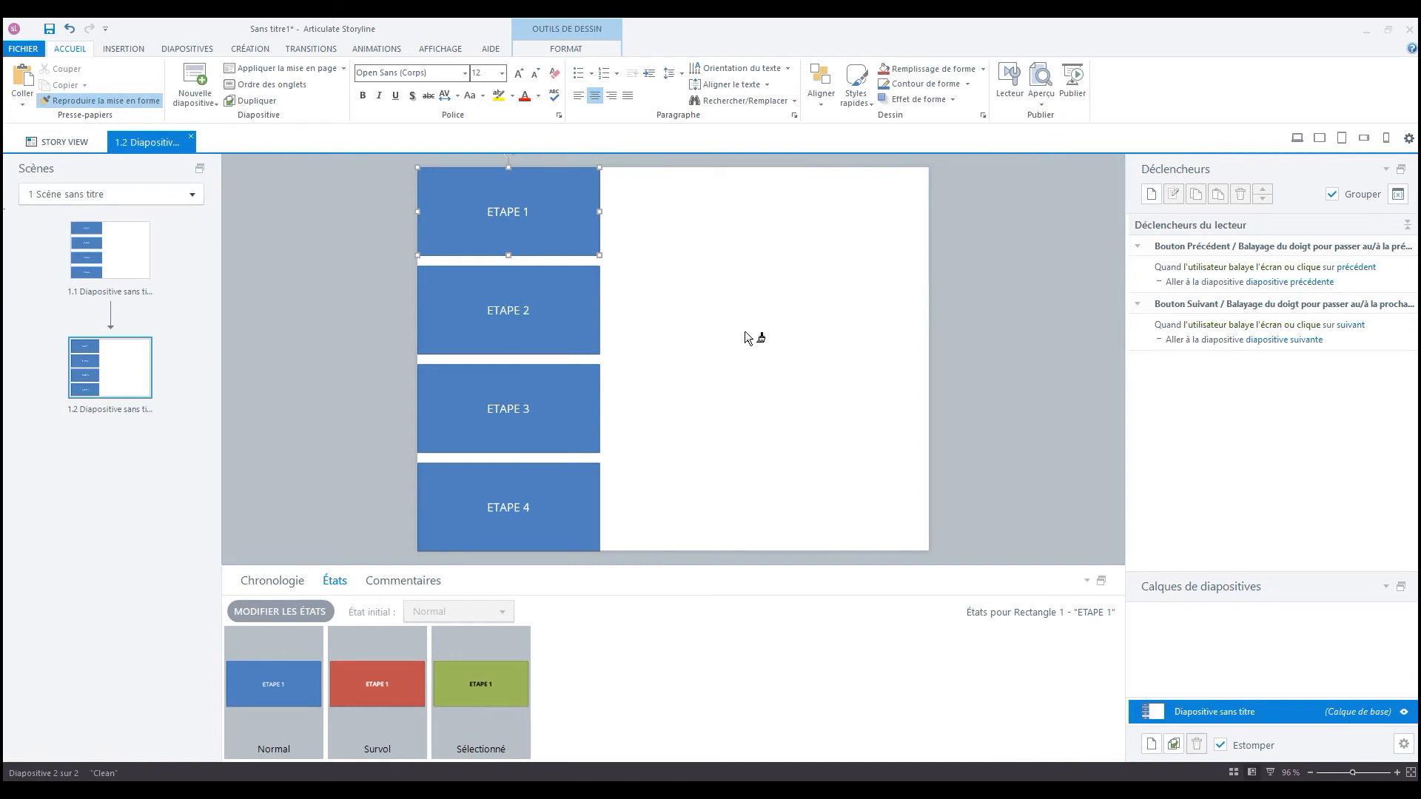
pyautogui.click(591, 268)
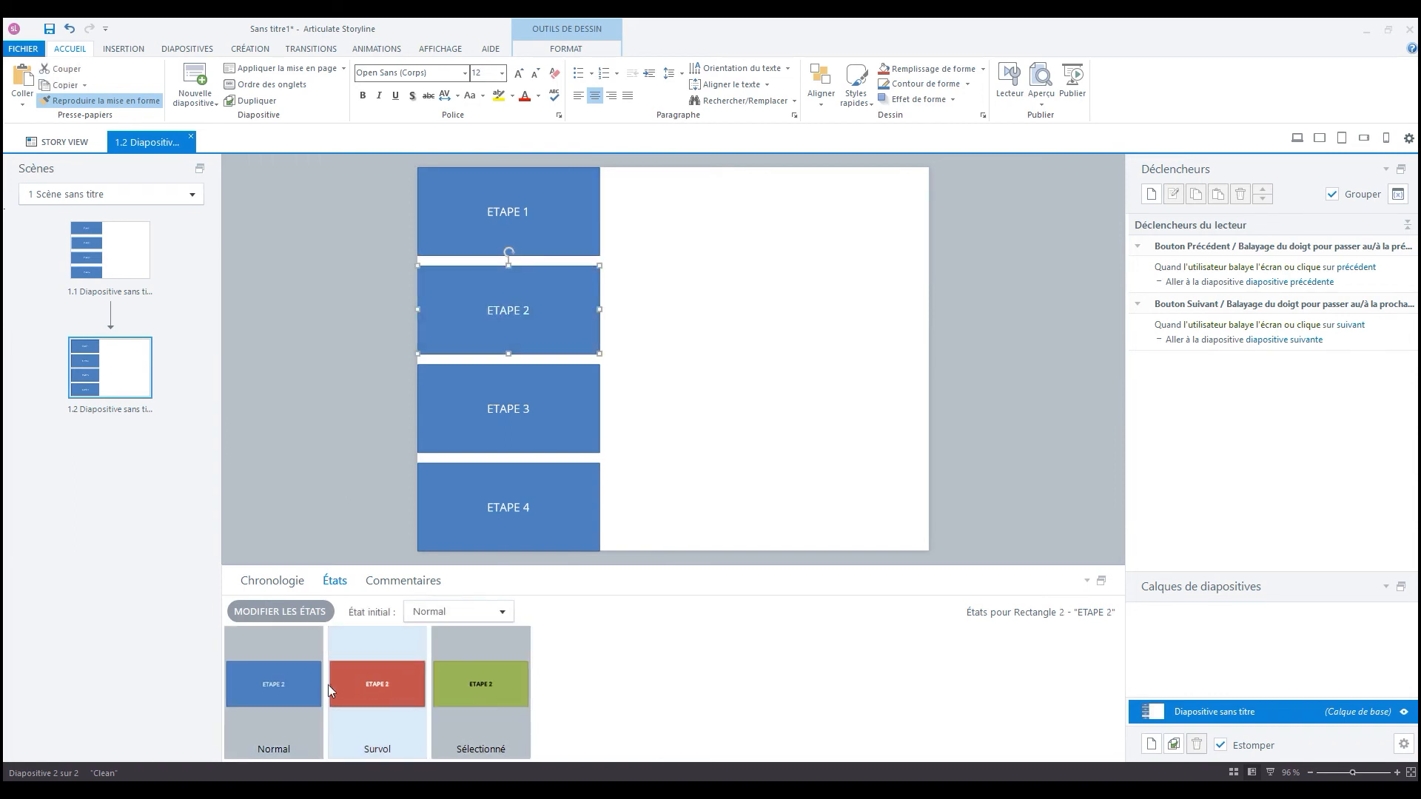
pyautogui.click(533, 366)
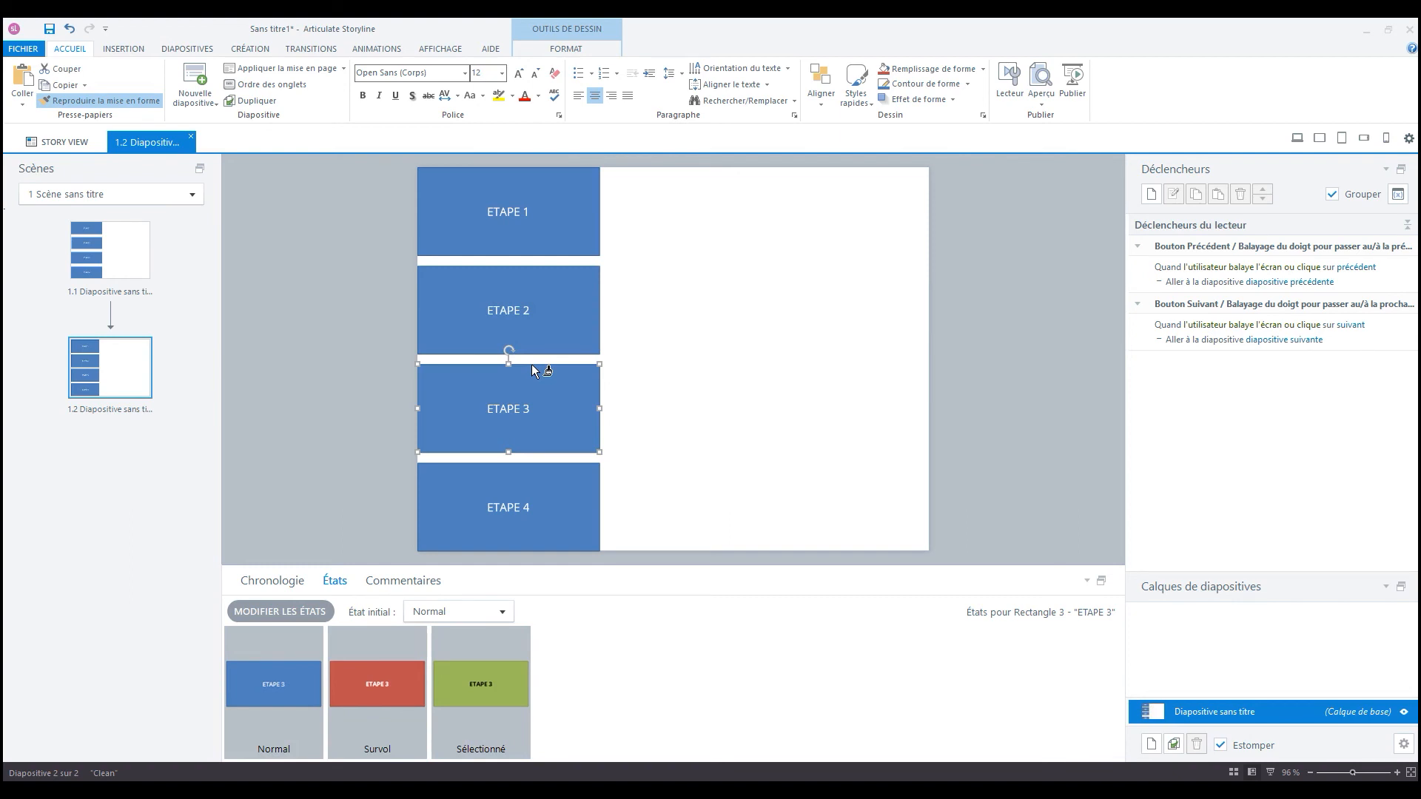
pyautogui.click(512, 467)
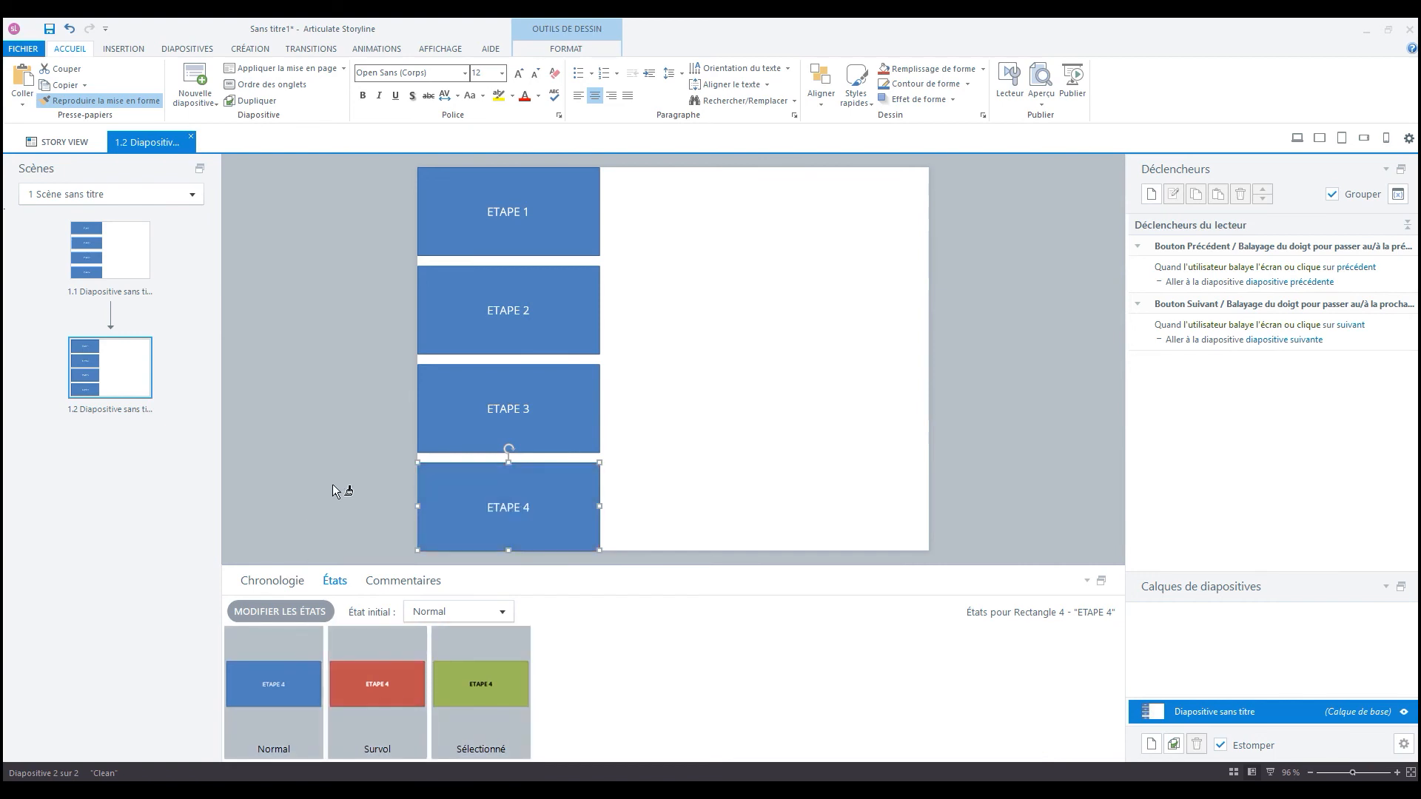
pyautogui.click(346, 397)
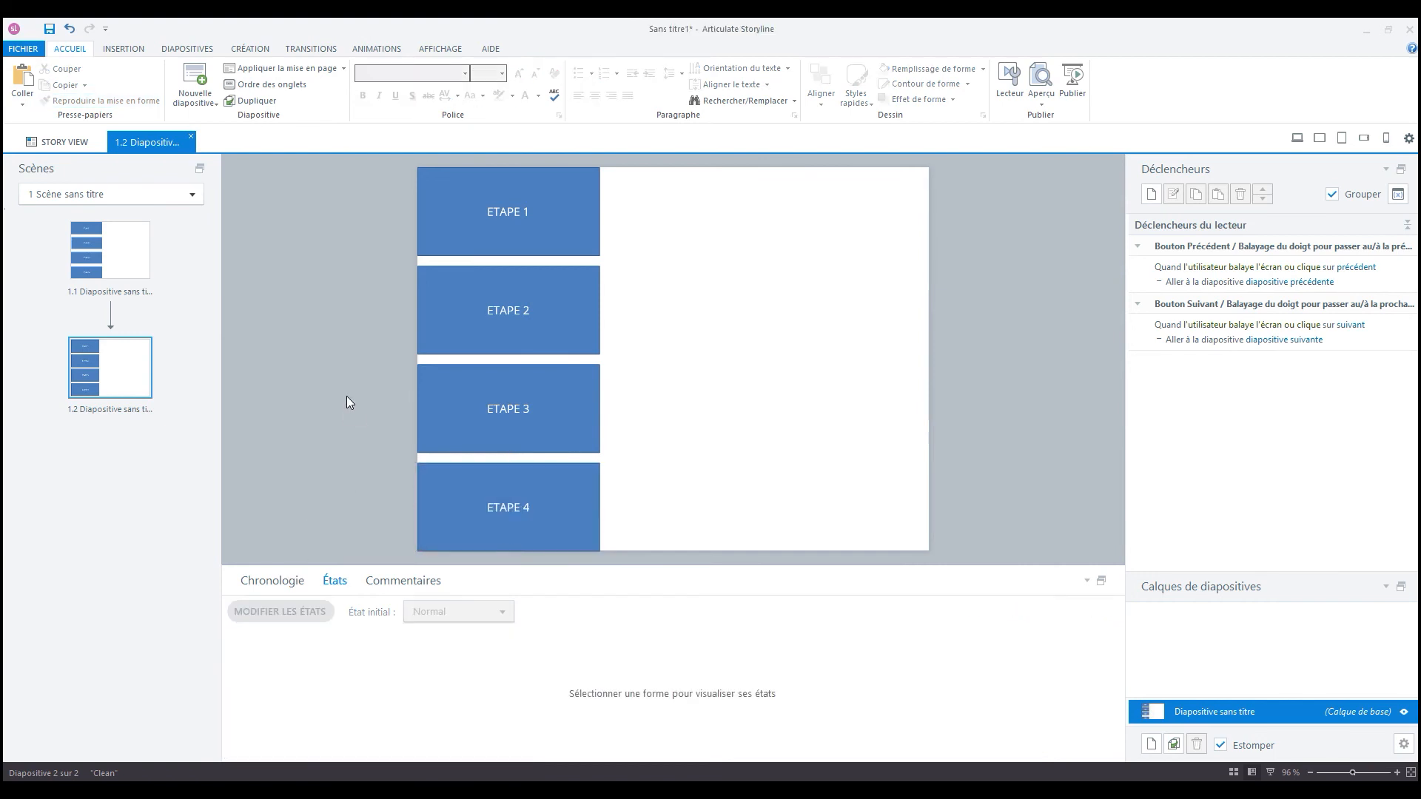
# Step: Preview the current slide, test selecting each of the four ETAPE rectangles in turn, and close the preview
pyautogui.click(1042, 104)
pyautogui.click(1058, 170)
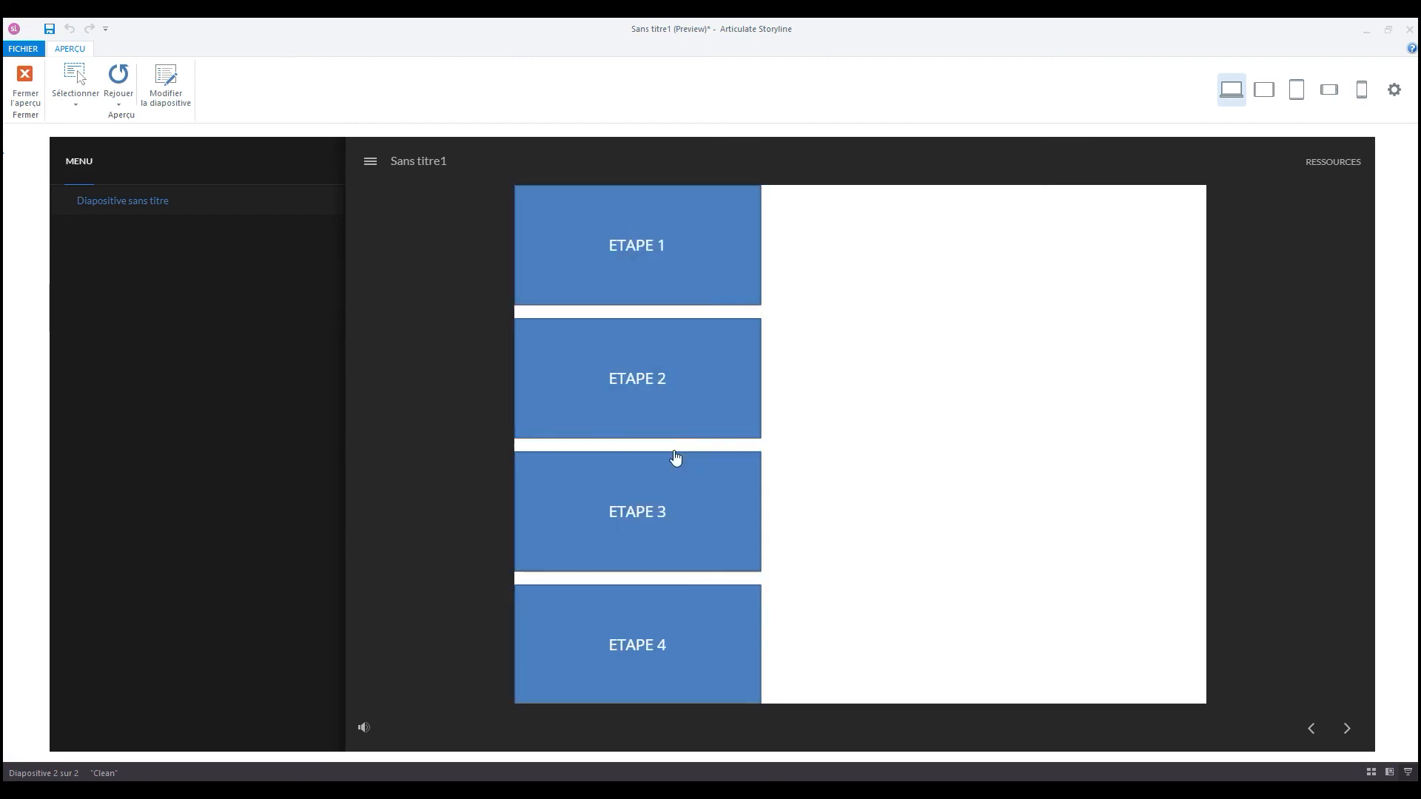
pyautogui.click(670, 261)
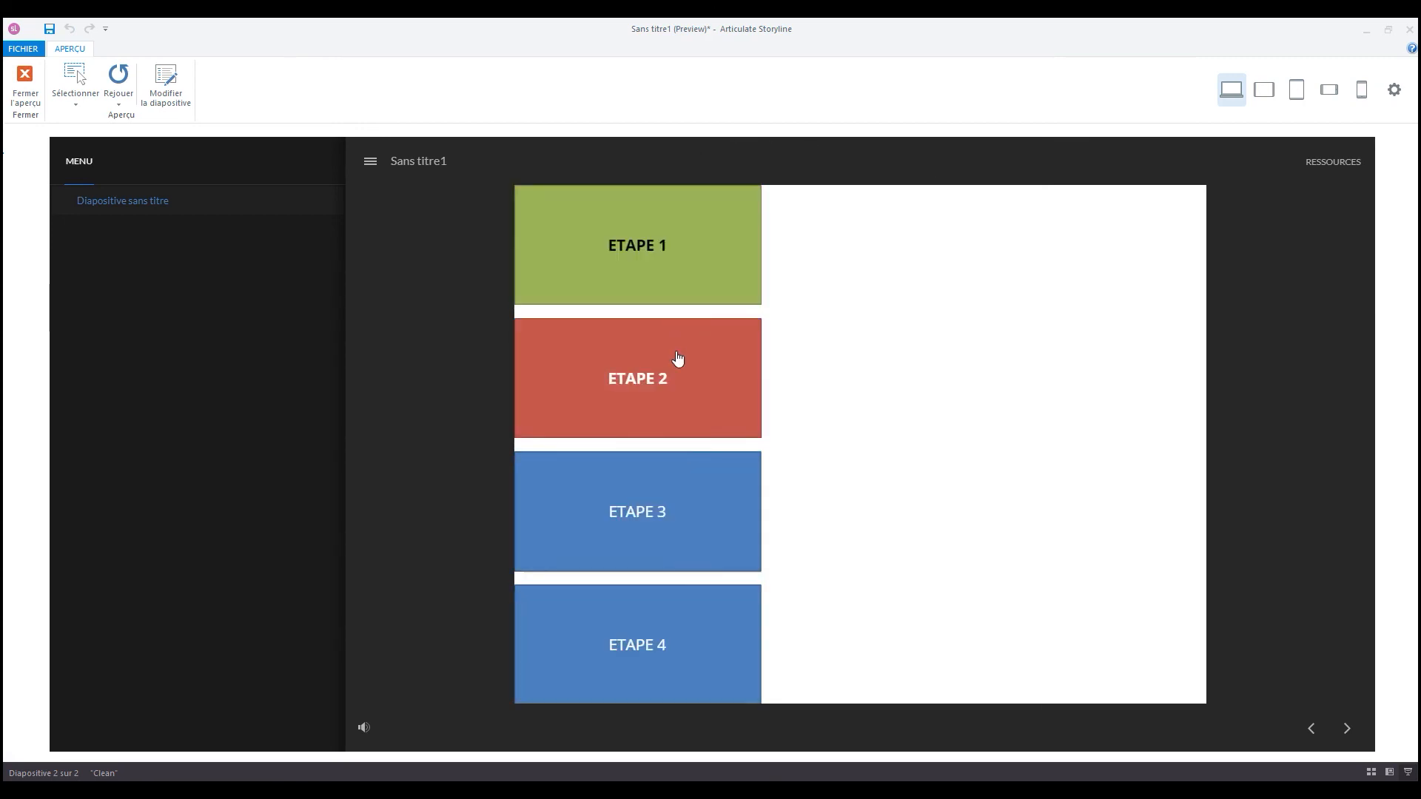
pyautogui.click(678, 359)
pyautogui.click(679, 498)
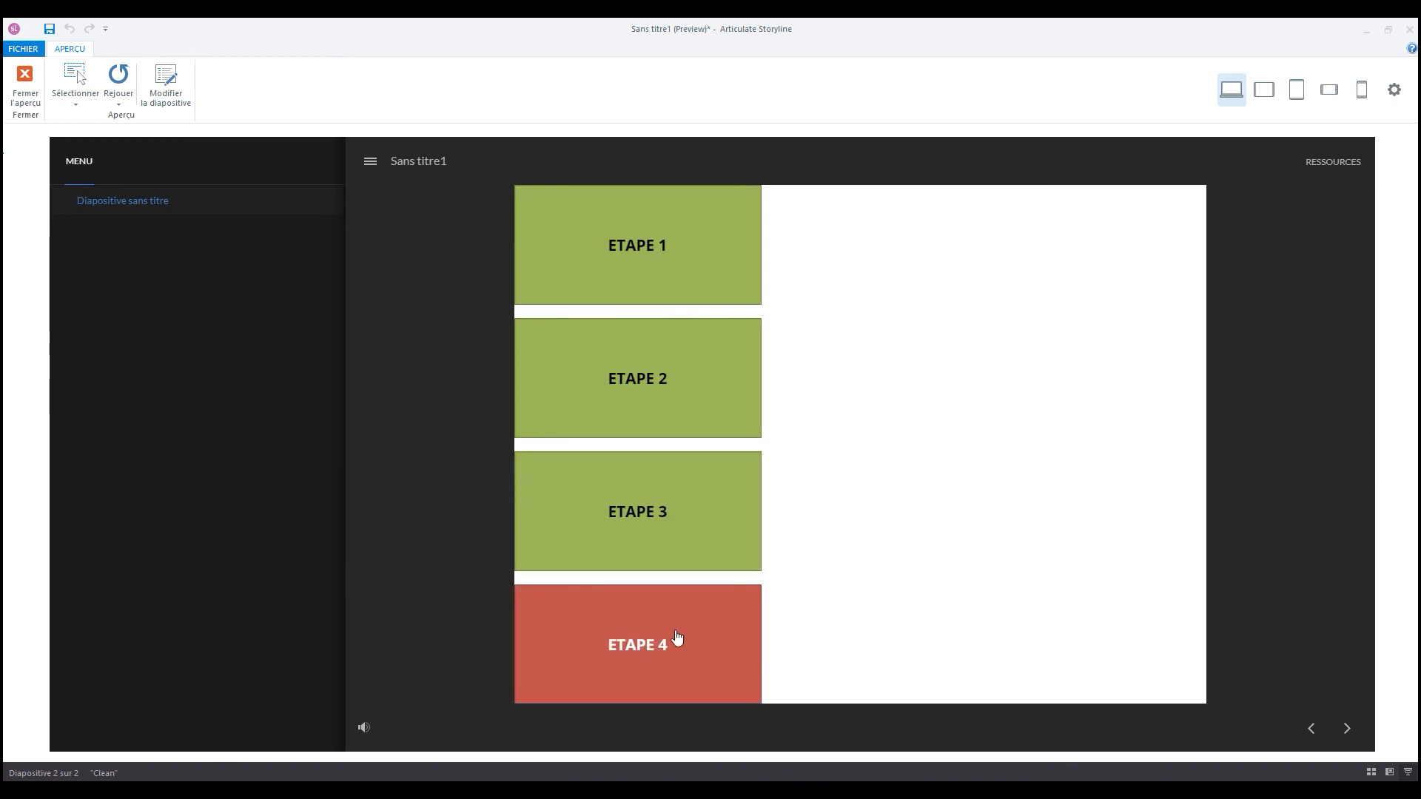
pyautogui.click(677, 638)
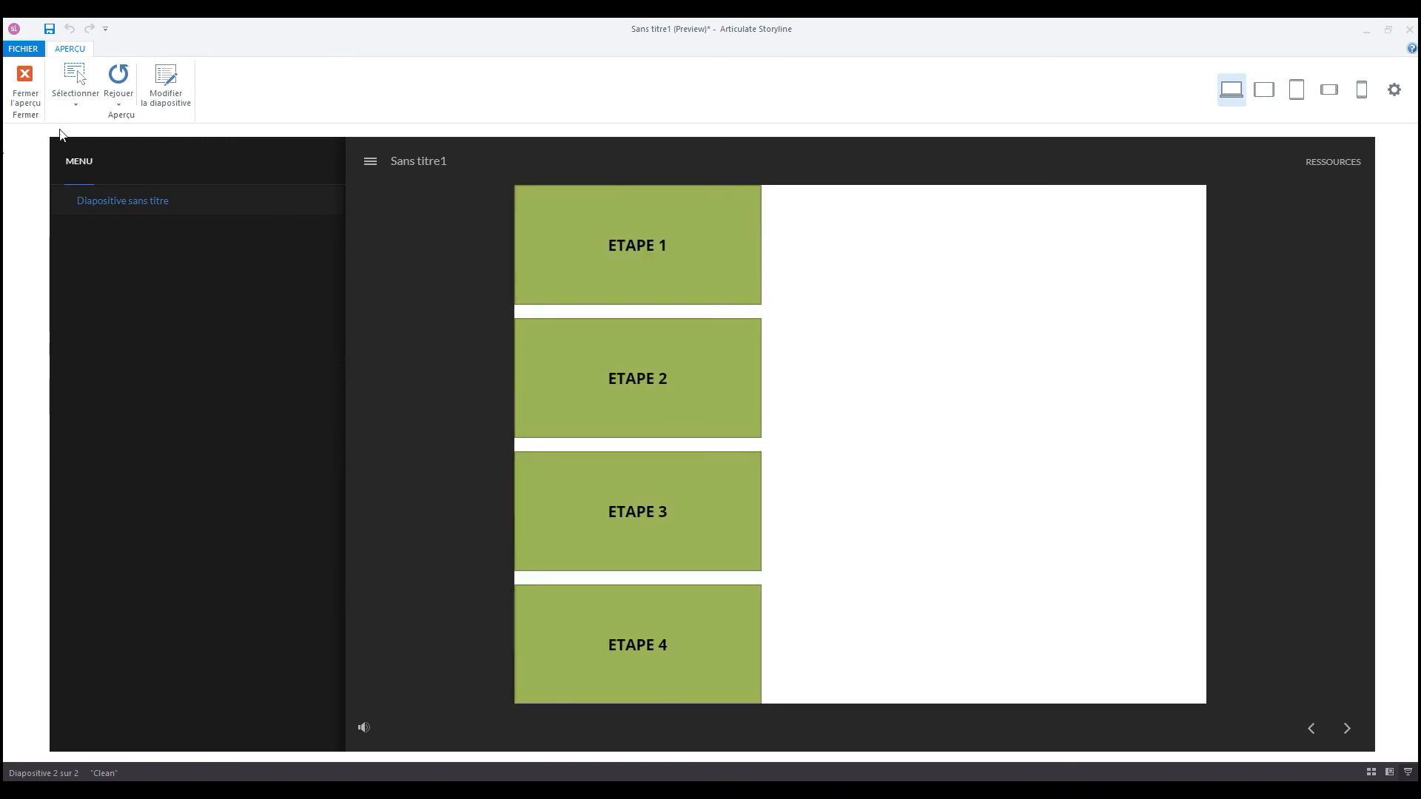
pyautogui.click(26, 83)
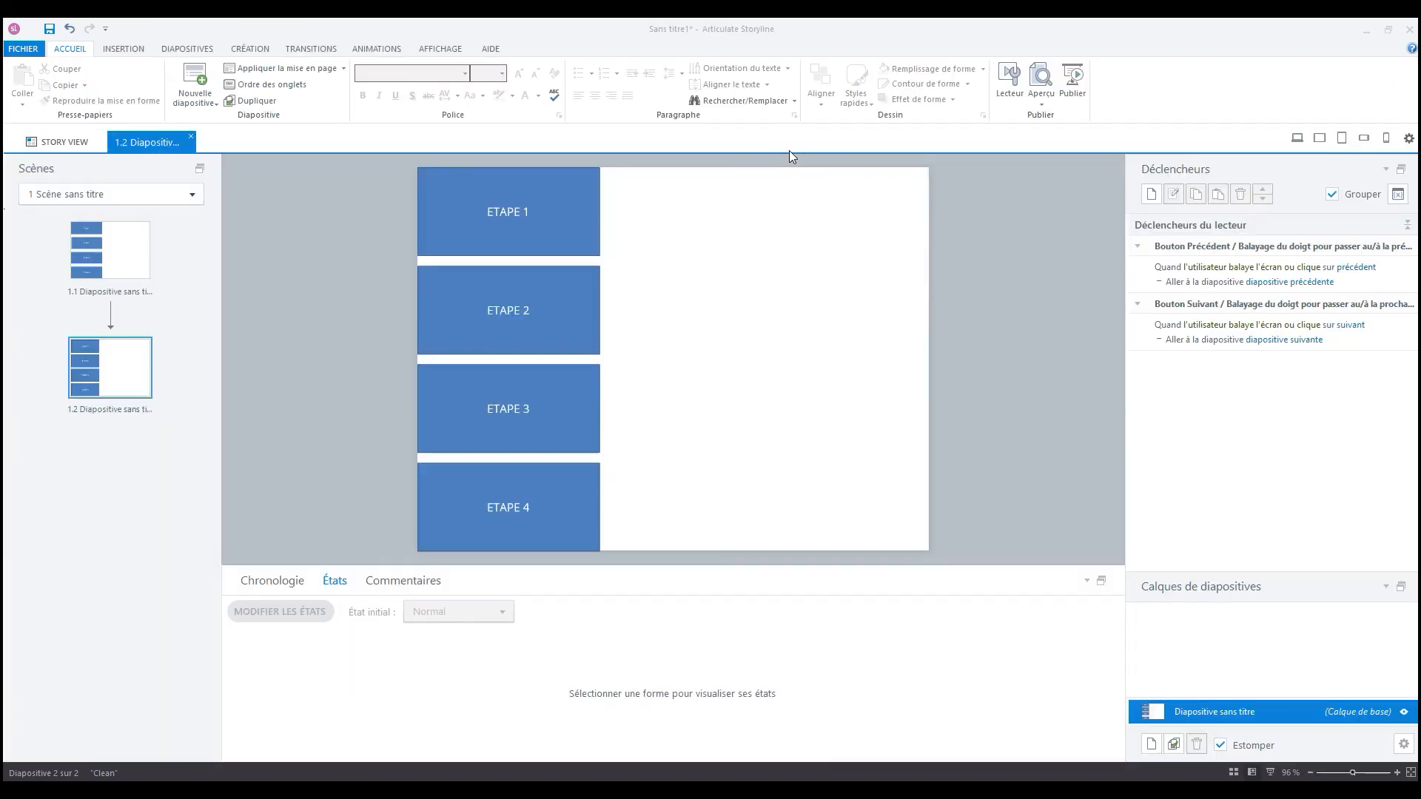